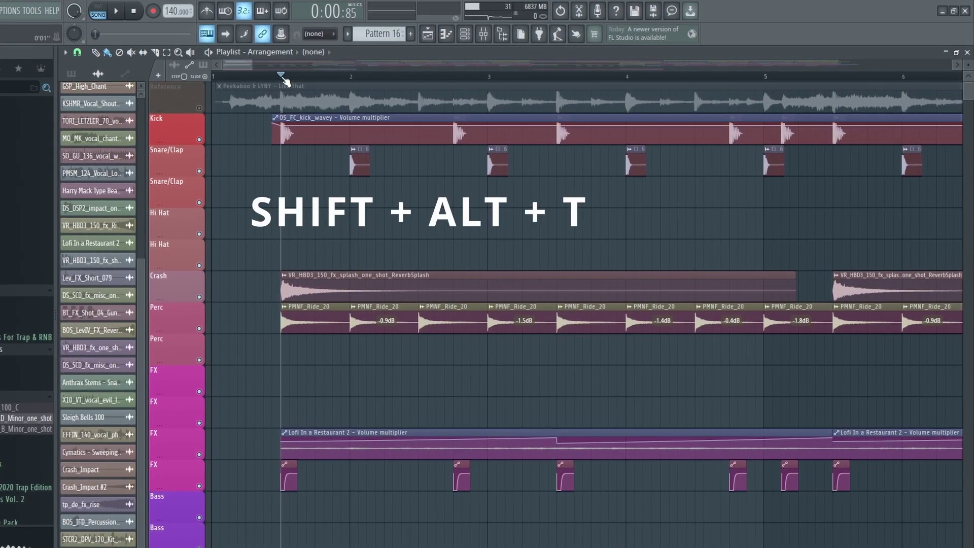
Step: Add a 4/4 time-signature marker and drag it near bar 2
key("shift+alt+t")
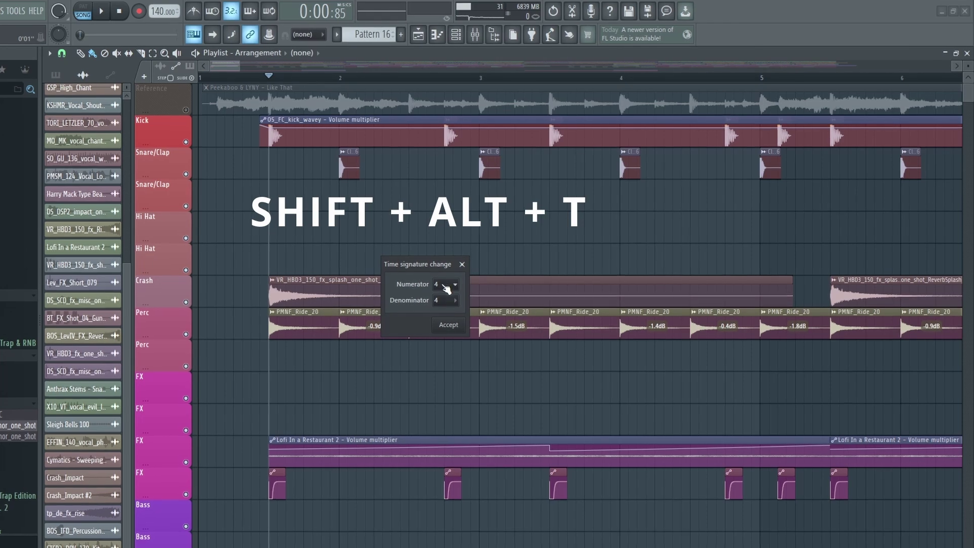
left_click(444, 328)
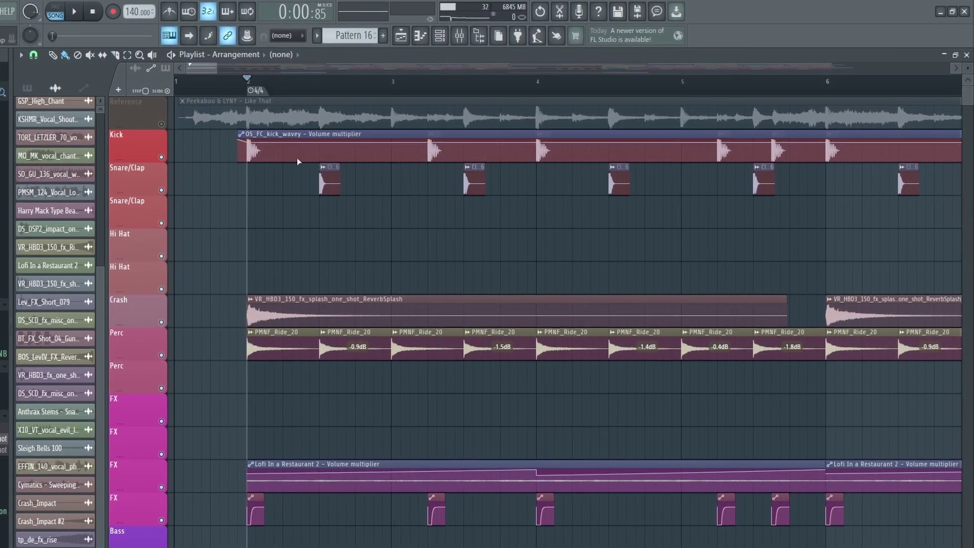
scroll(246, 91, "up", 2)
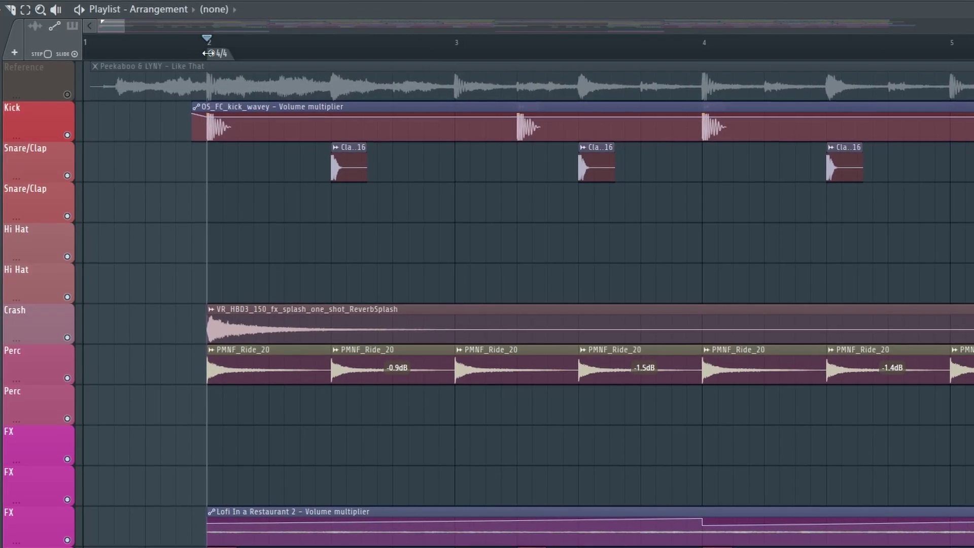
mouse_move(190, 53)
left_mouse_down()
mouse_move(324, 53)
mouse_move(263, 61)
mouse_move(160, 50)
left_mouse_up()
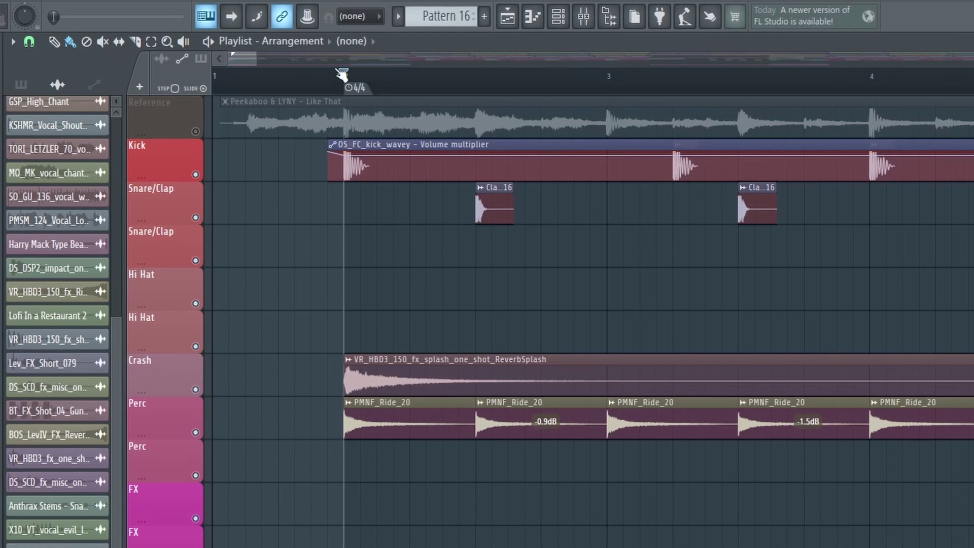
Step: Rename the 4/4 marker to 'Start'
right_click(359, 89)
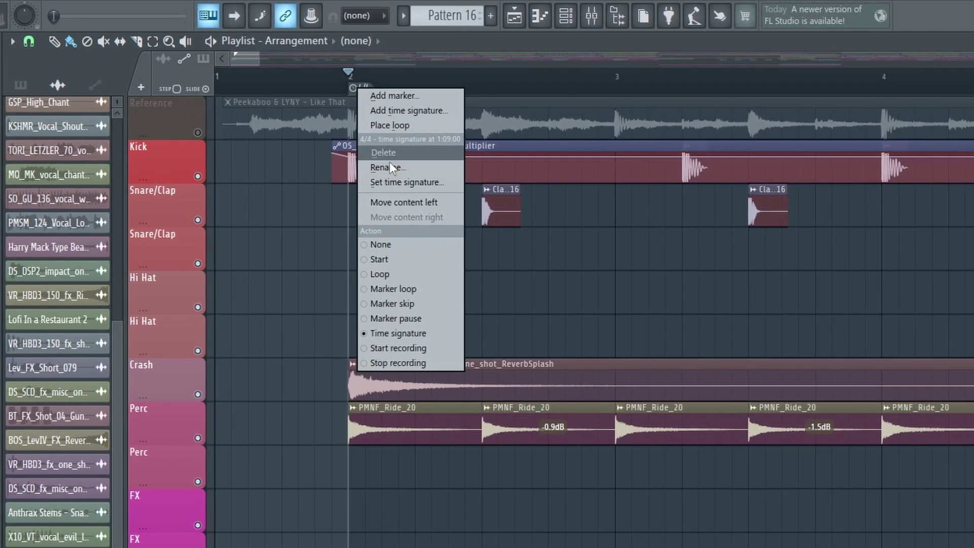
left_click(389, 163)
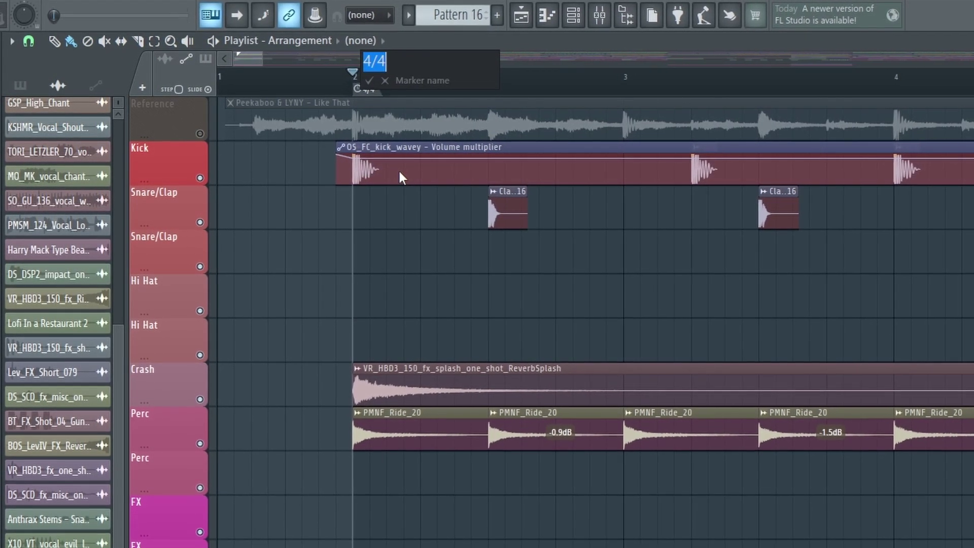
type("Start")
key("Return")
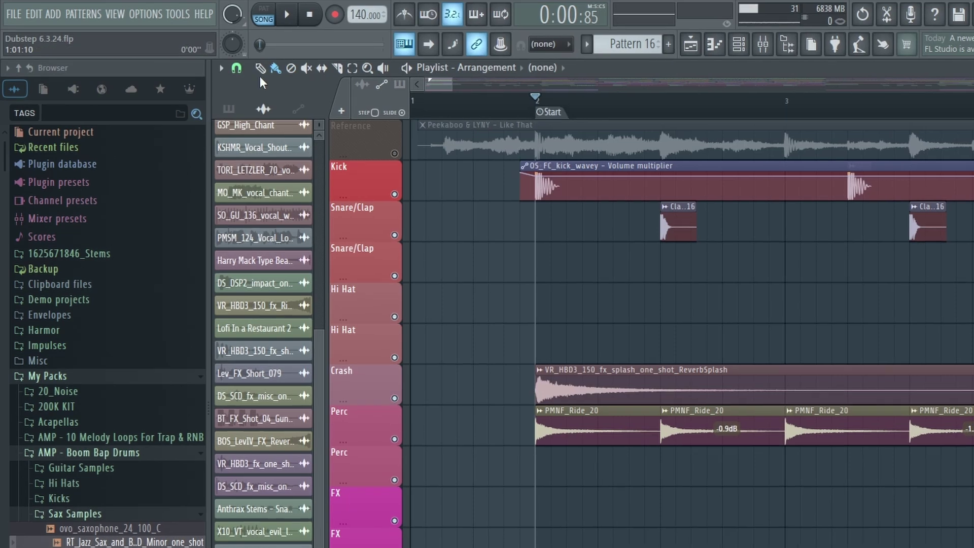
Step: Add a time signature change through the playlist's Time markers options
left_click(222, 69)
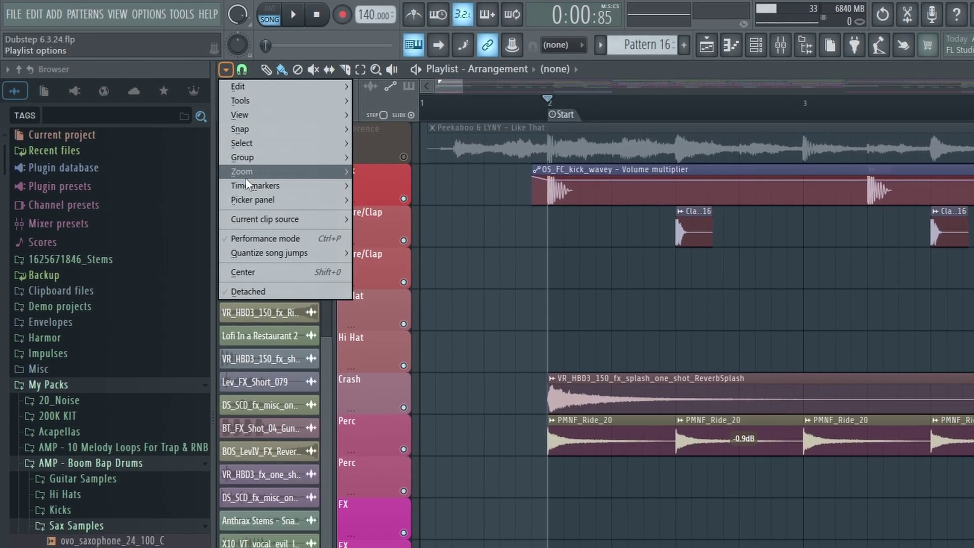
mouse_move(242, 187)
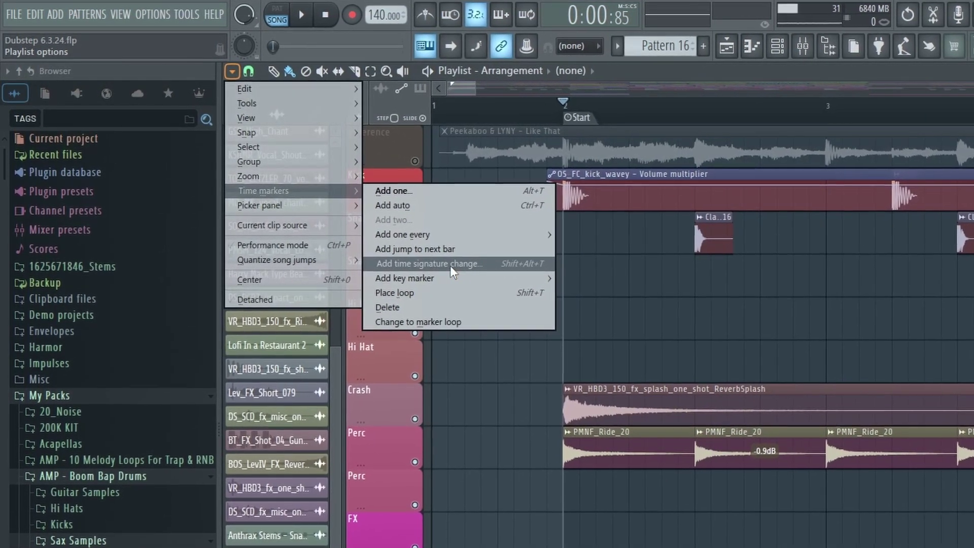
left_click(450, 265)
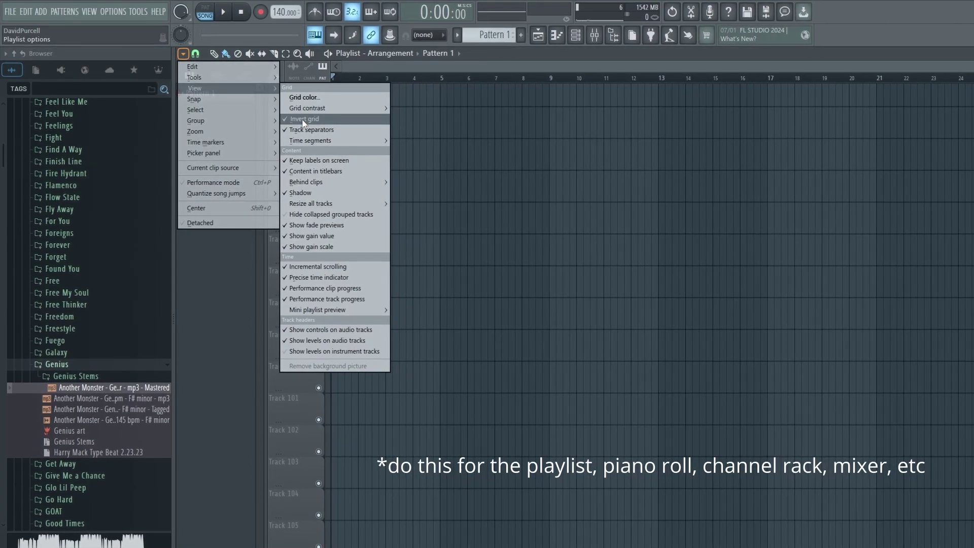
Step: Invert the playlist grid, toggle track separators off and on, and highlight the F# Major Bulgarian scale
left_click(302, 119)
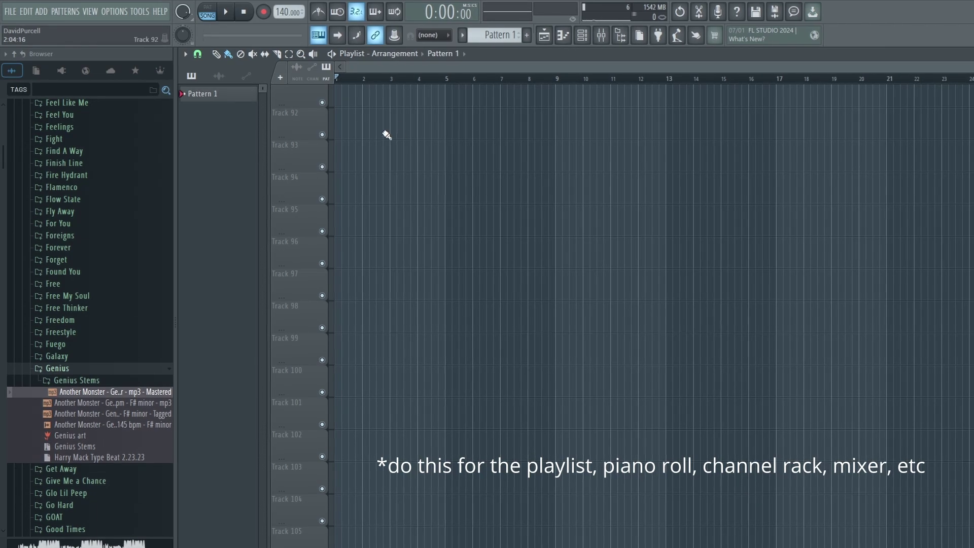
left_click(187, 55)
mouse_move(198, 89)
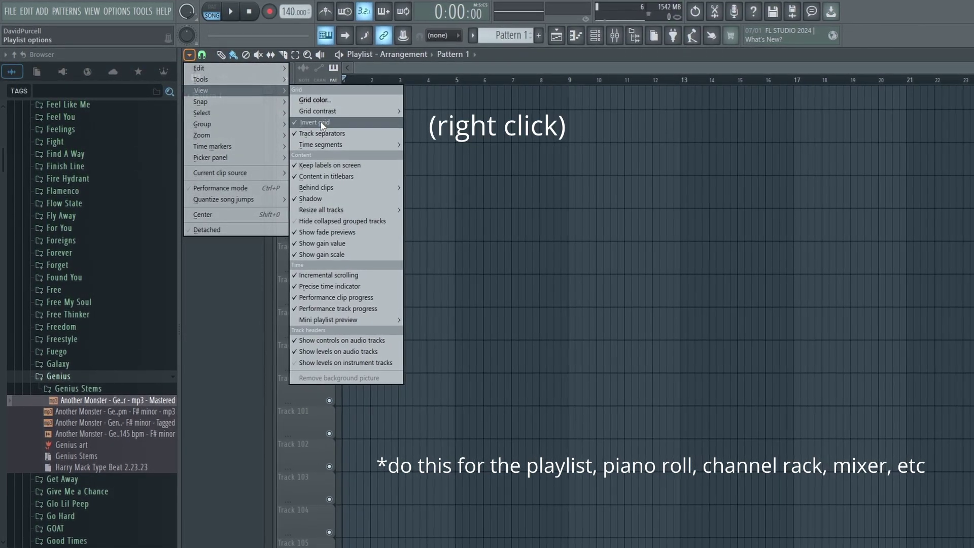
right_click(317, 131)
right_click(319, 134)
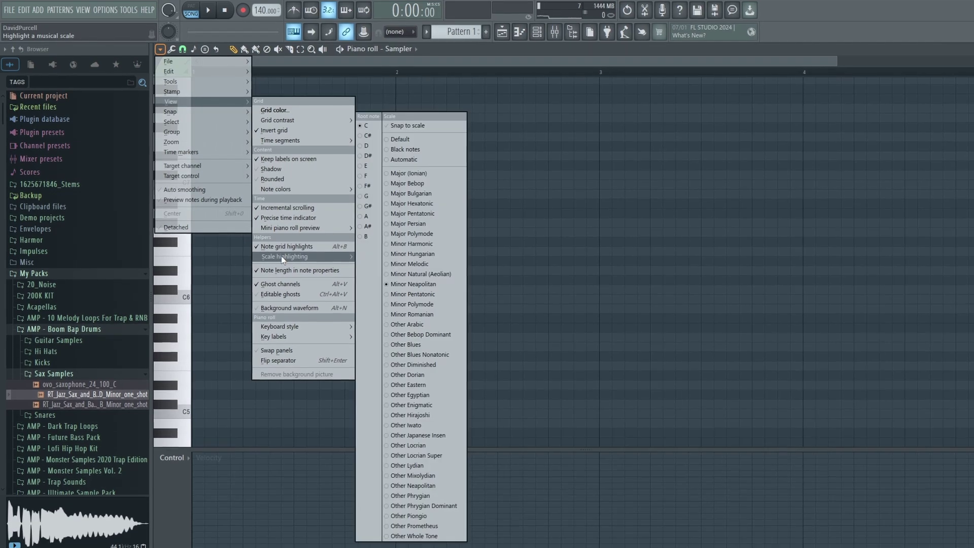
left_click(411, 186)
left_click(412, 201)
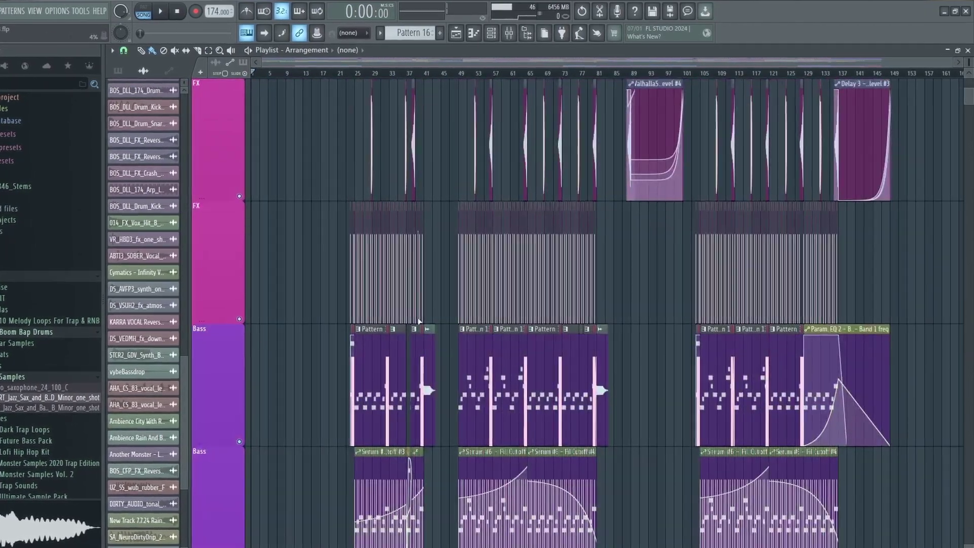
Step: Scroll through the playlist tracks and make the track heights taller
scroll(419, 321, "down", 5)
scroll(418, 322, "up", 5)
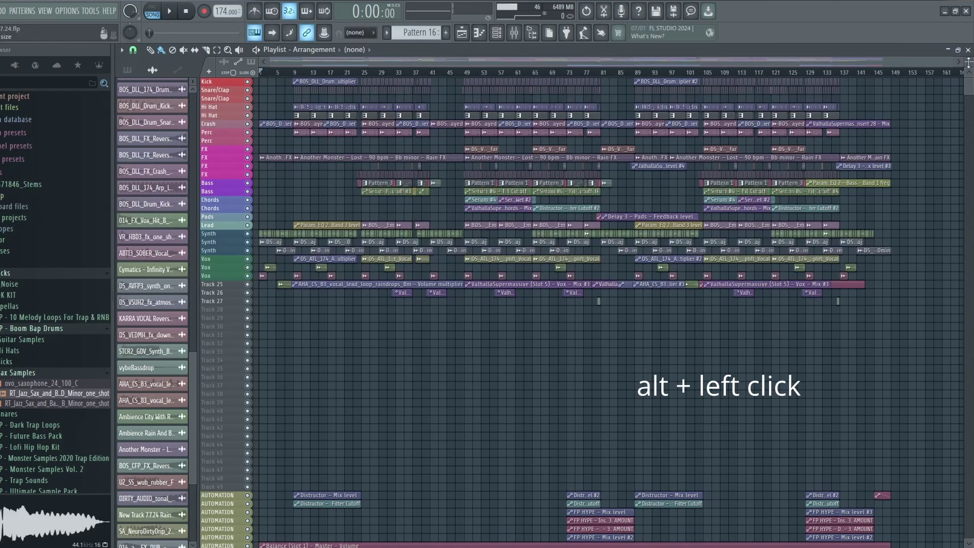
left_click(968, 63, "alt")
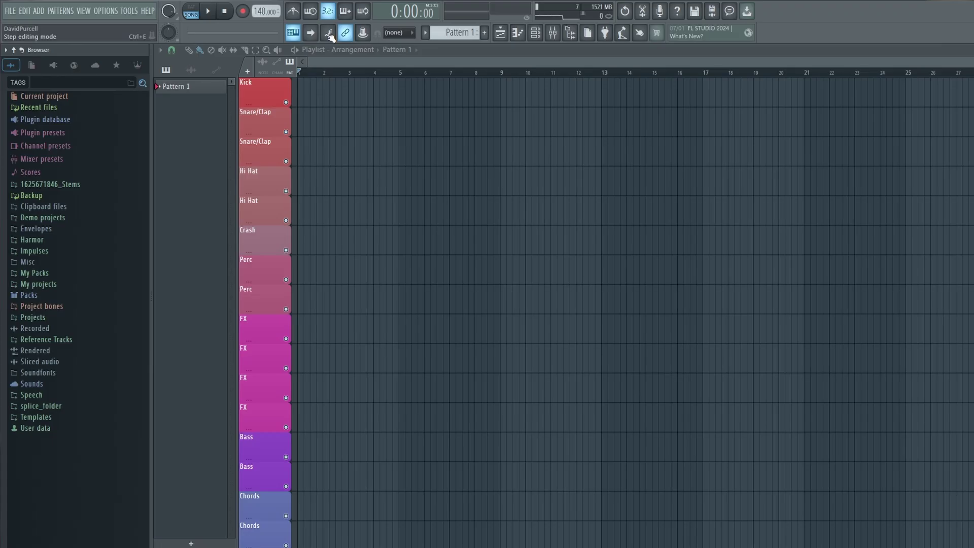
Step: Show the hint bar, float it over the playlist, then close it
right_click(102, 33)
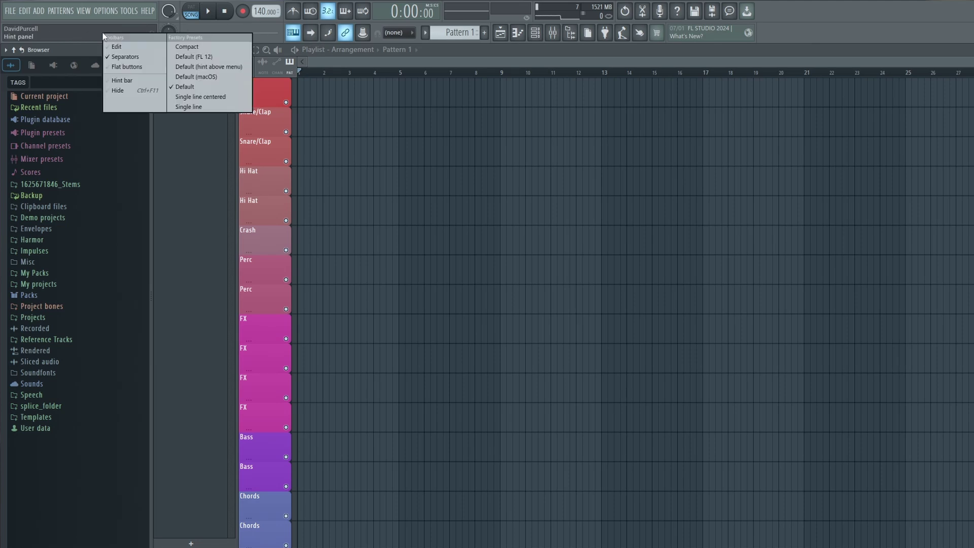
left_click(119, 80)
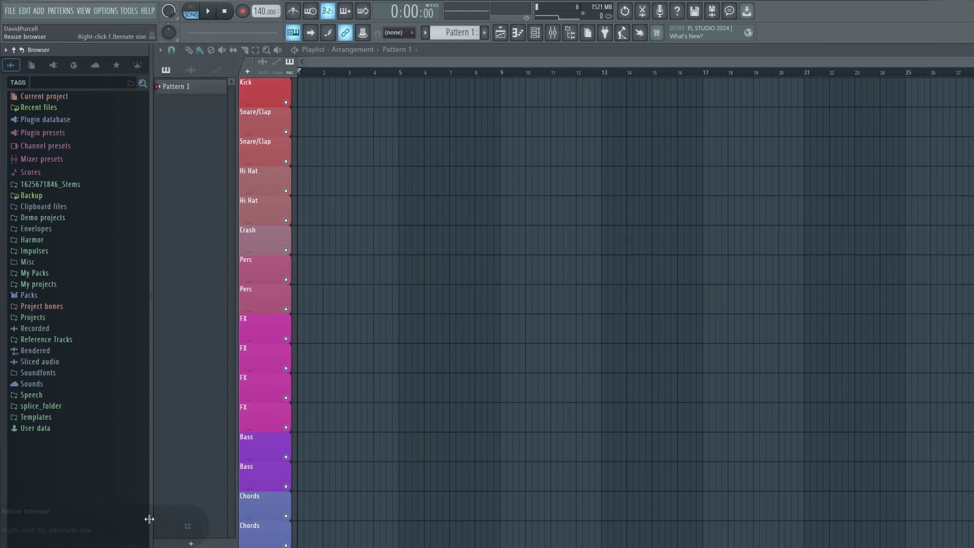
left_click_drag(181, 528, 953, 105)
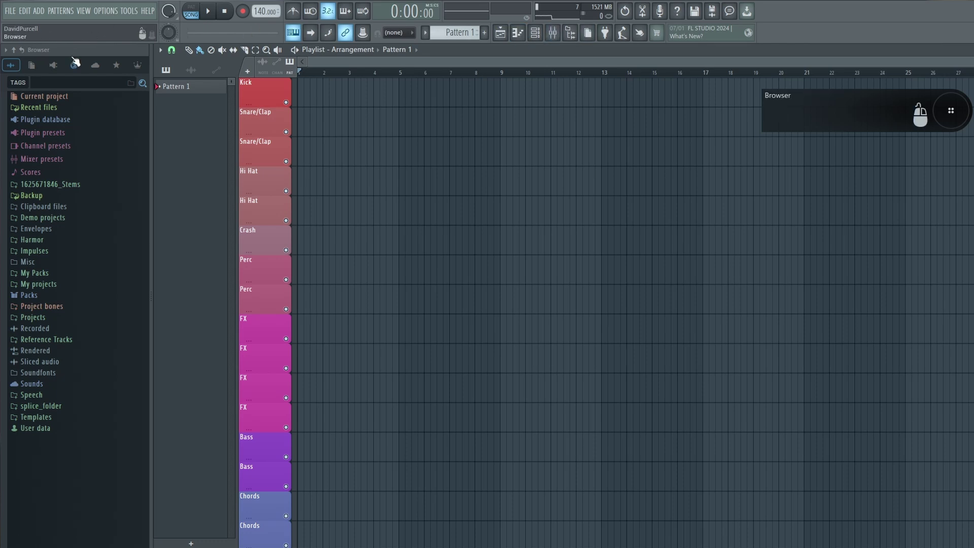
right_click(83, 31)
left_click(110, 80)
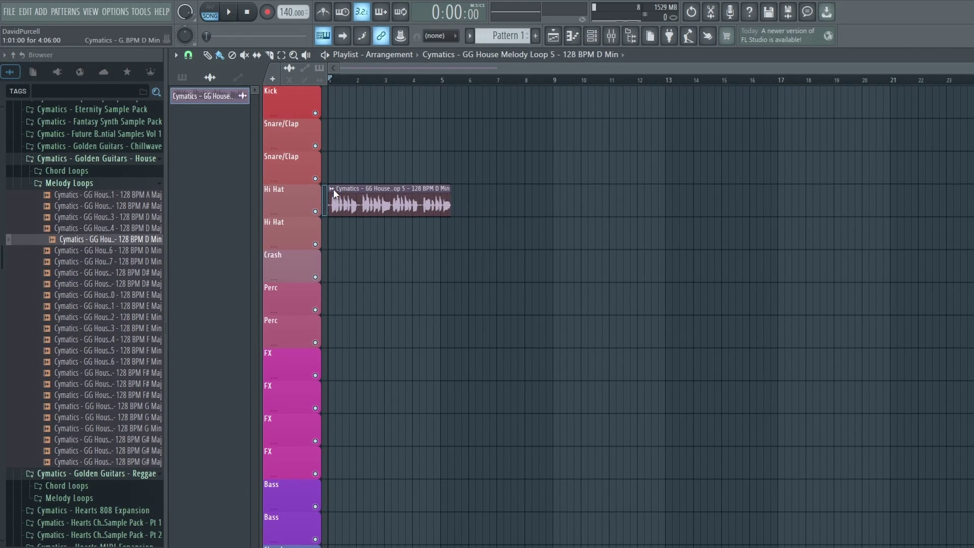
Step: Open the GG House melody clip's sample in the pitch corrector
left_click(333, 190)
left_click(355, 289)
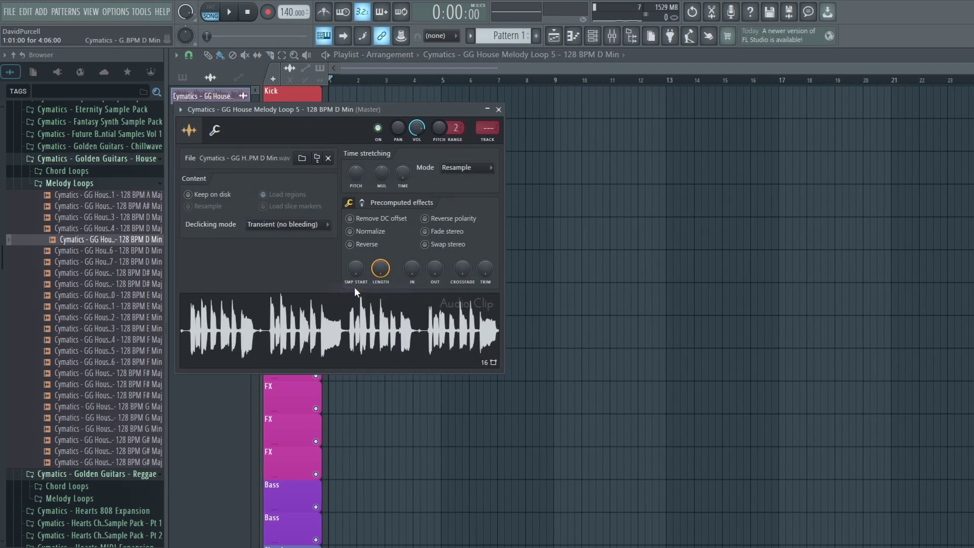
right_click(306, 321)
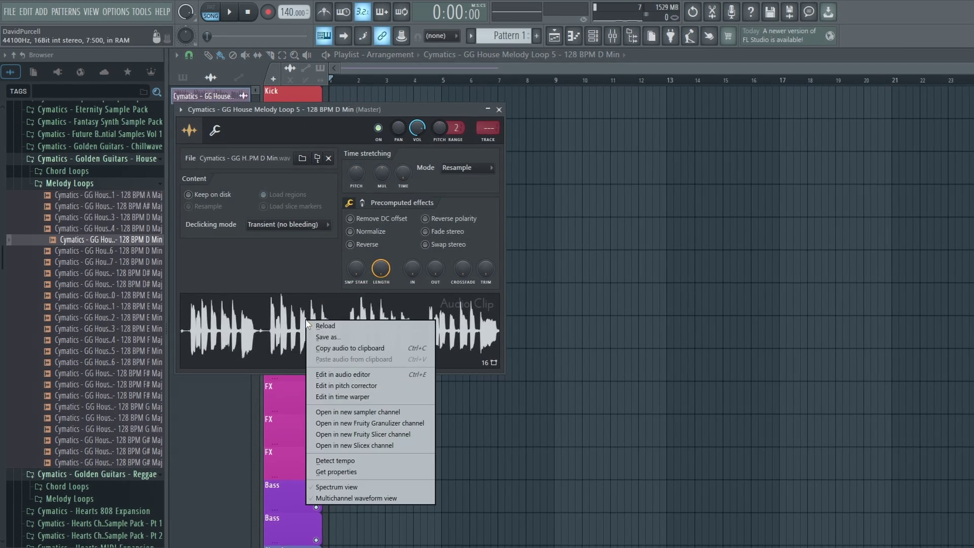
left_click(345, 386)
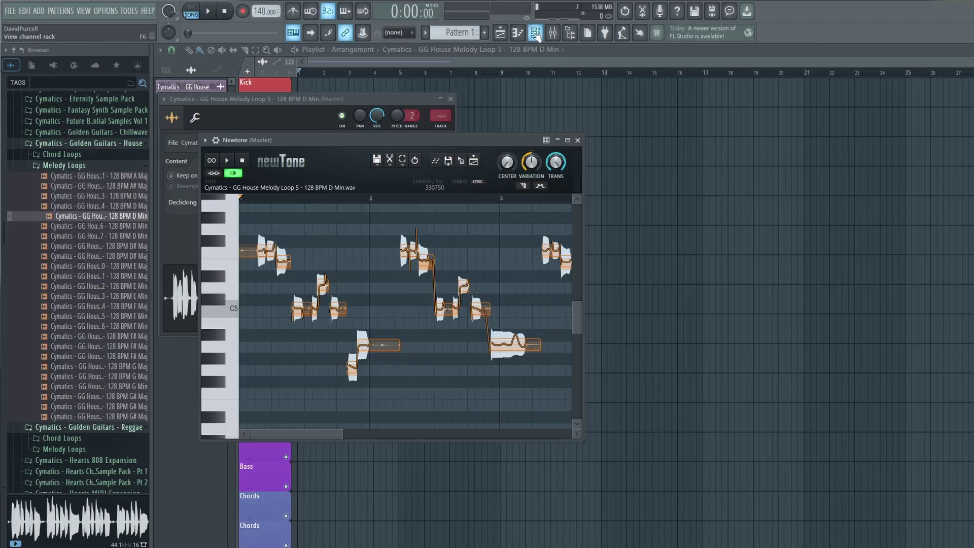
Step: Paste the melody's notes into the FLEX channel and play them with Synpluck Blip
left_click(523, 34)
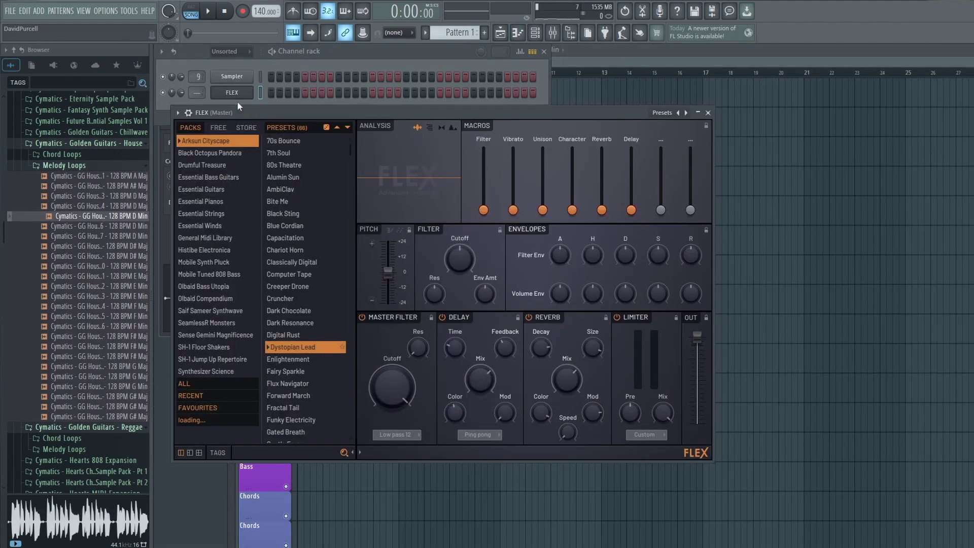
right_click(232, 94)
left_click(365, 112)
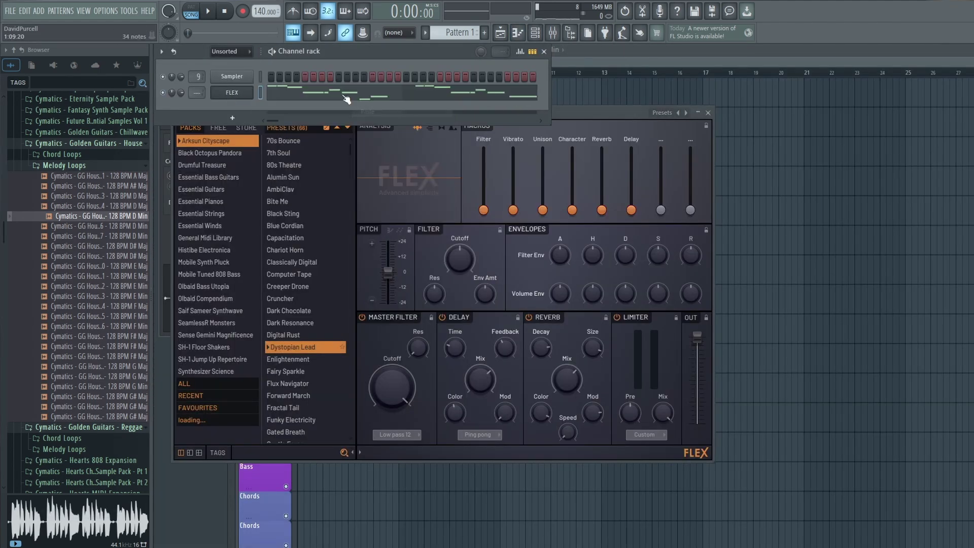
left_click(208, 11)
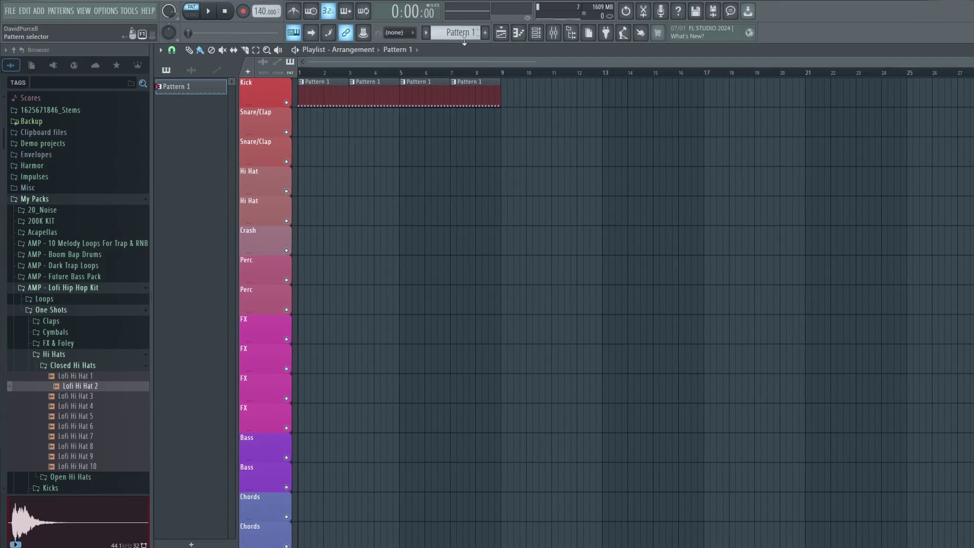
Step: Split the current pattern per channel and move three clips onto the Snare/Clap track
left_click(464, 33)
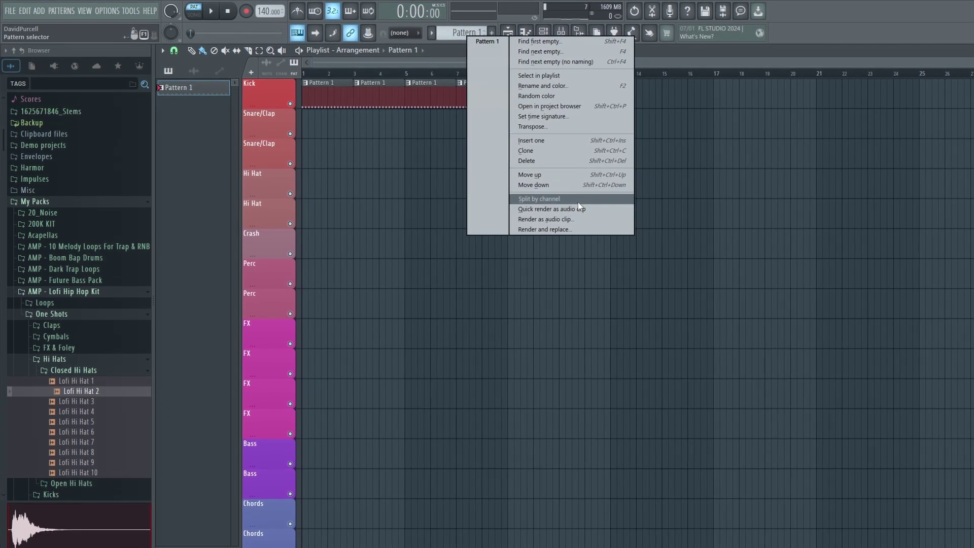
left_click(558, 198)
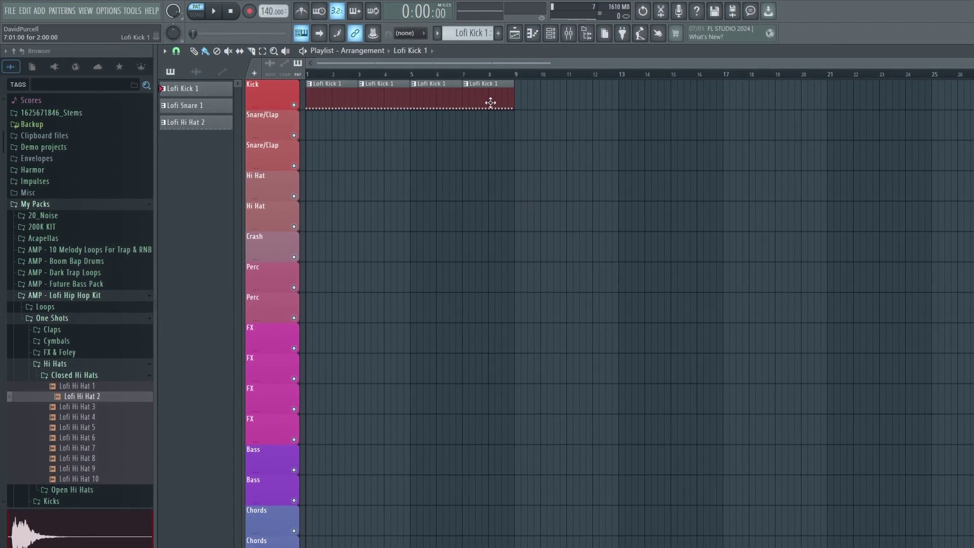
left_click_drag(486, 99, 488, 131)
left_click_drag(447, 103, 445, 135)
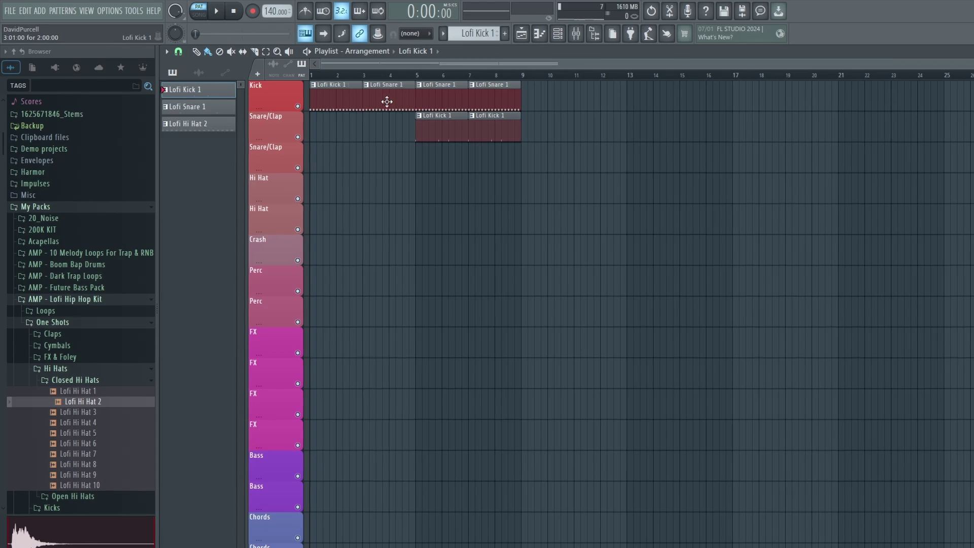
left_click_drag(387, 100, 374, 121)
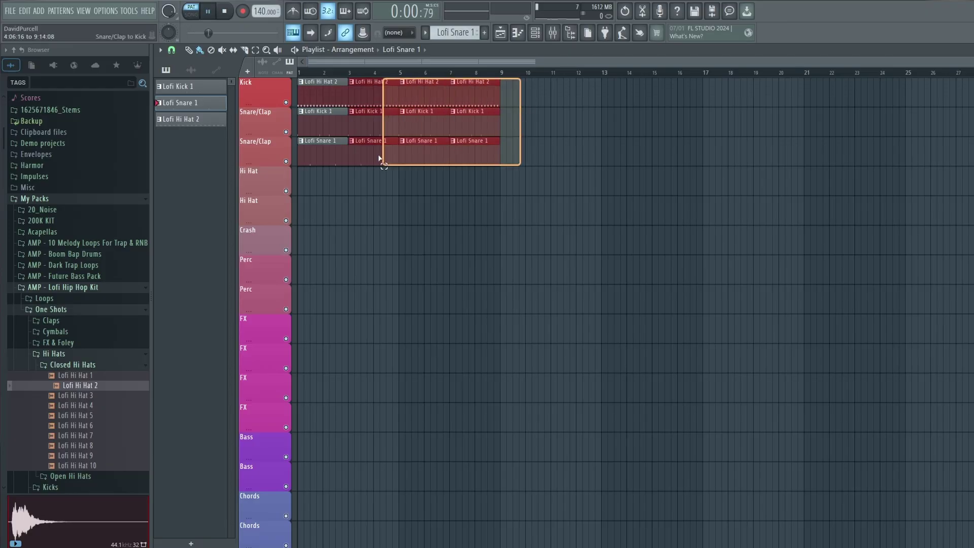
left_click(311, 179)
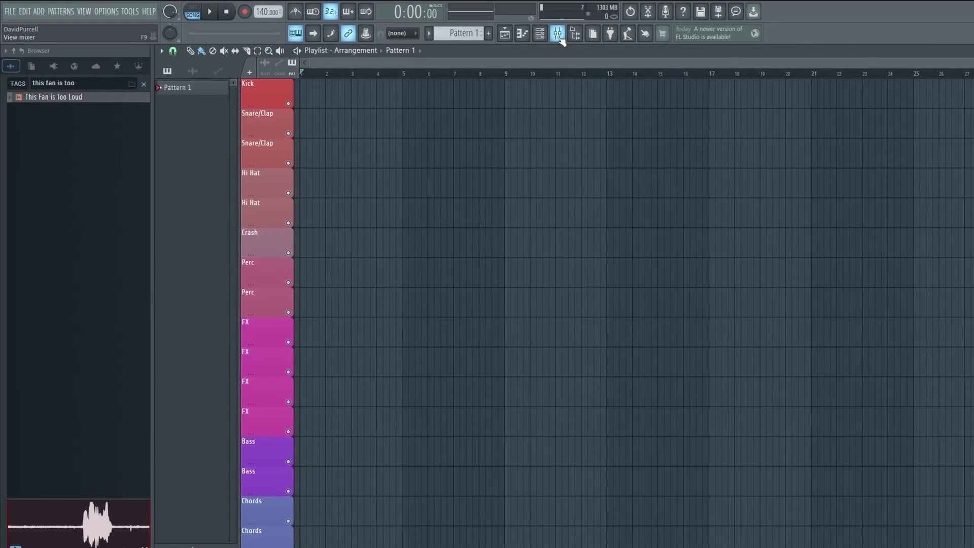
Step: Load Edison on the Chords mixer track and drop the This Fan is Too Loud sample into it
left_click(560, 37)
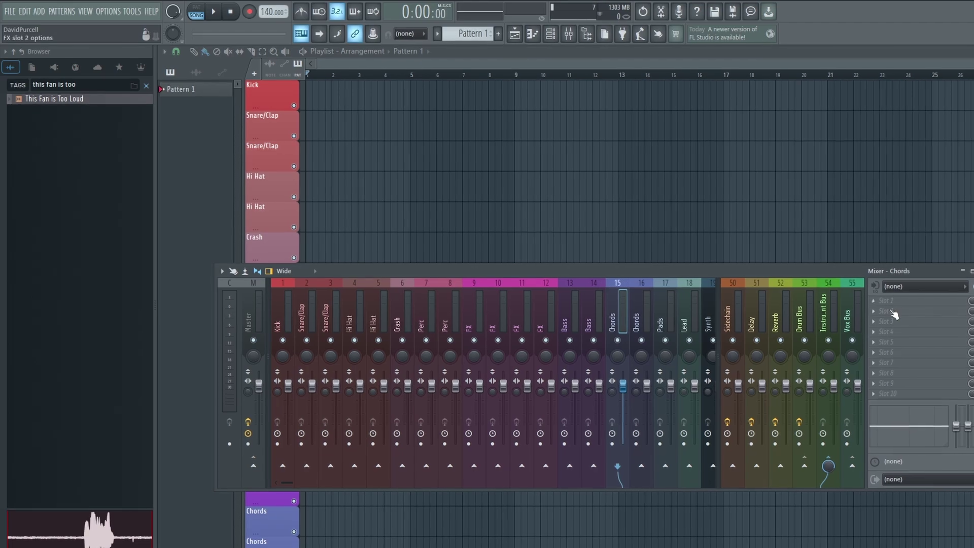
left_click(888, 301)
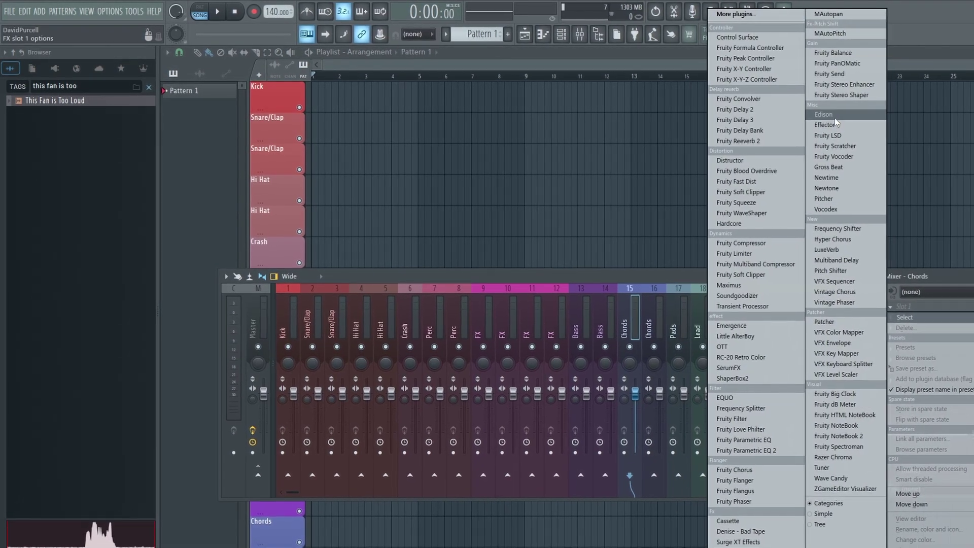
left_click(835, 117)
left_click_drag(86, 102, 544, 322)
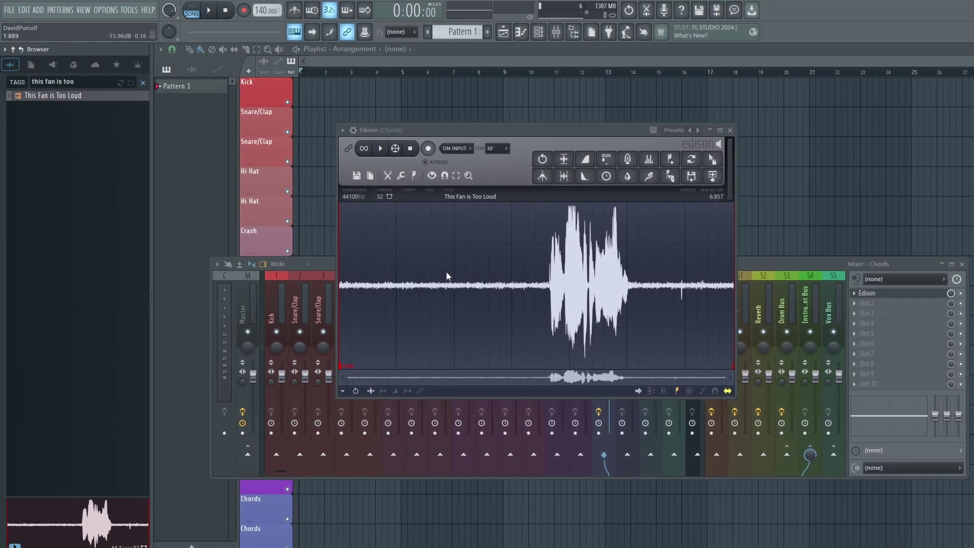
Step: Select just the noise-only opening of the This Fan is Too Loud recording
left_click(380, 148)
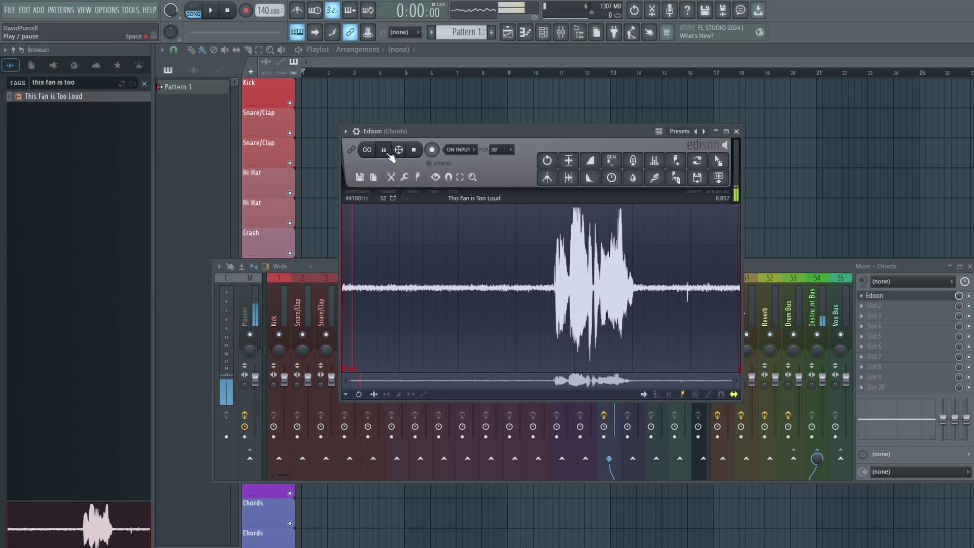
left_click(384, 149)
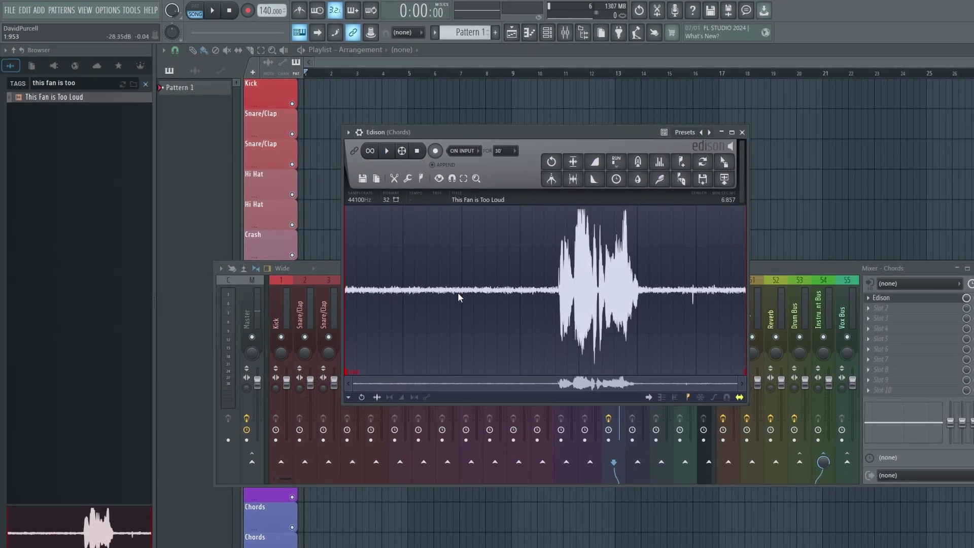
left_click_drag(425, 291, 312, 294)
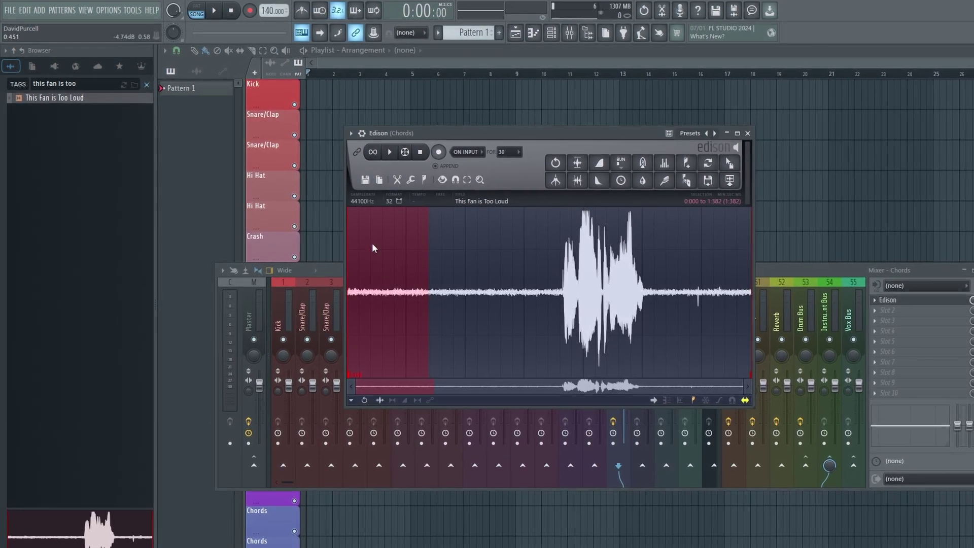
key("space")
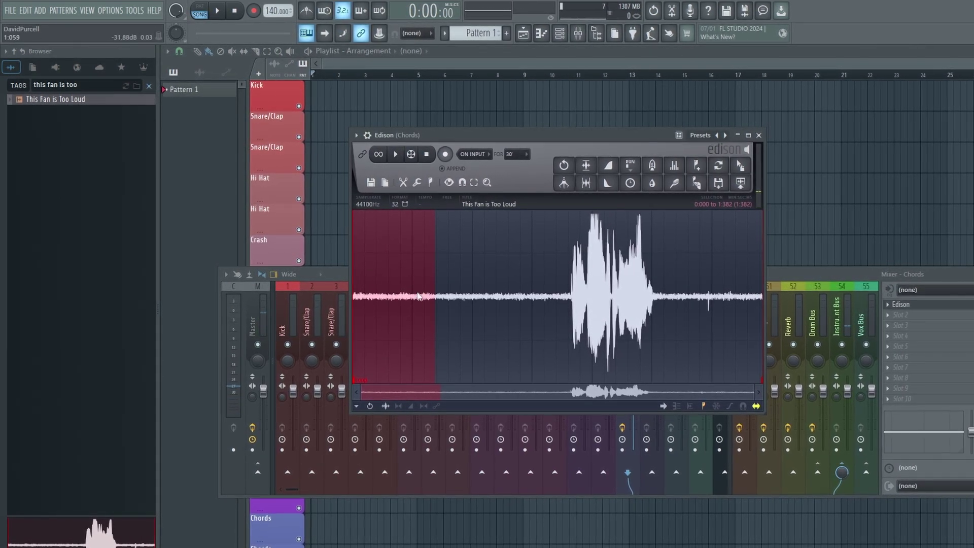
left_click_drag(435, 299, 406, 305)
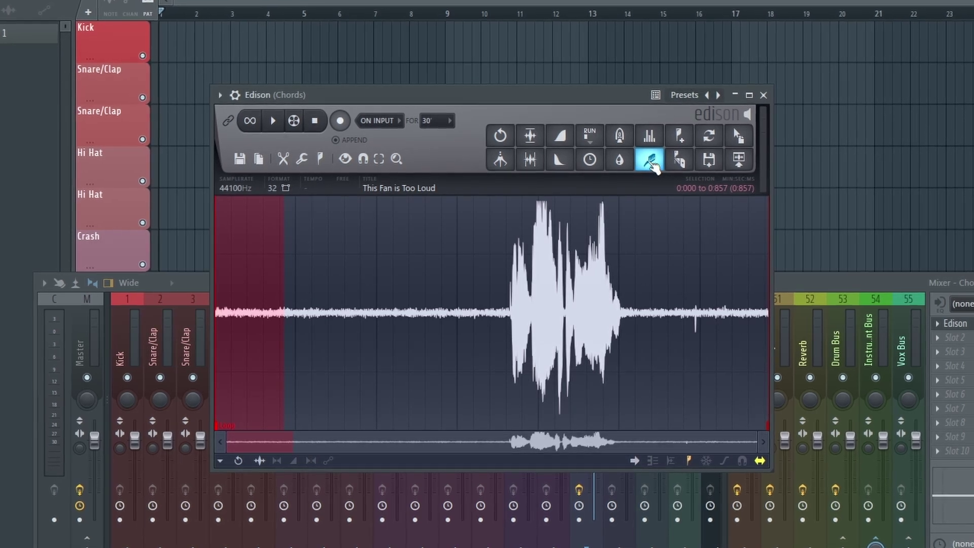
Step: Capture the noise profile, apply Clean up denoise, and play the cleaned recording
left_click(652, 159)
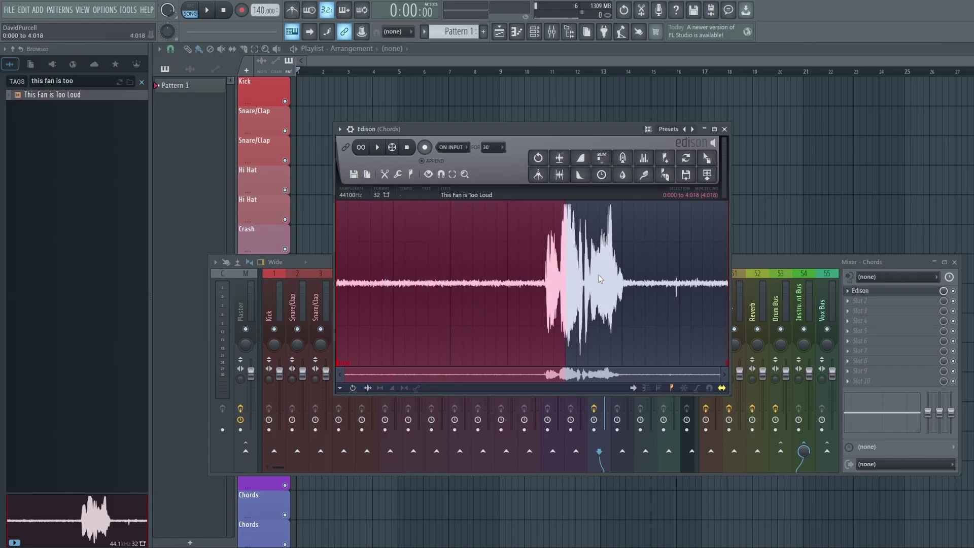
left_click(644, 177)
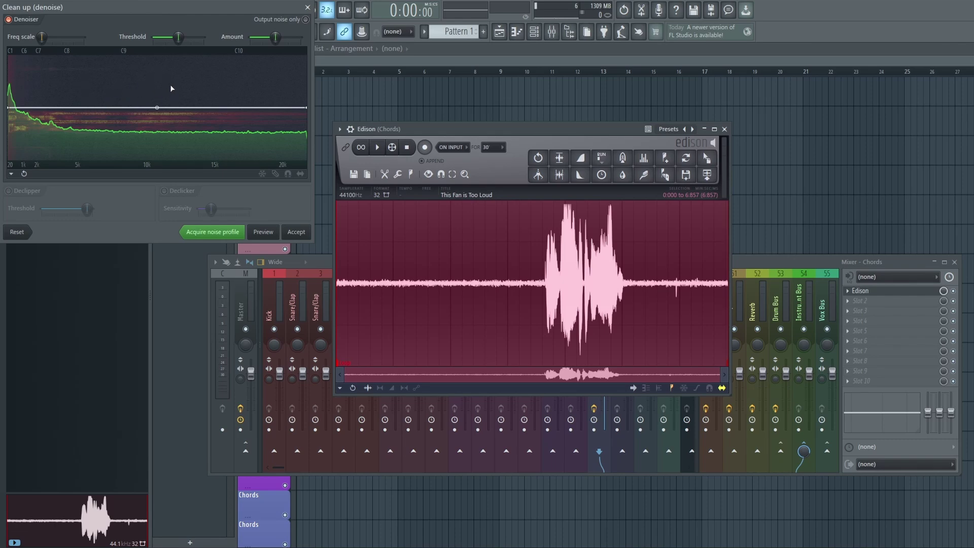
left_click(296, 234)
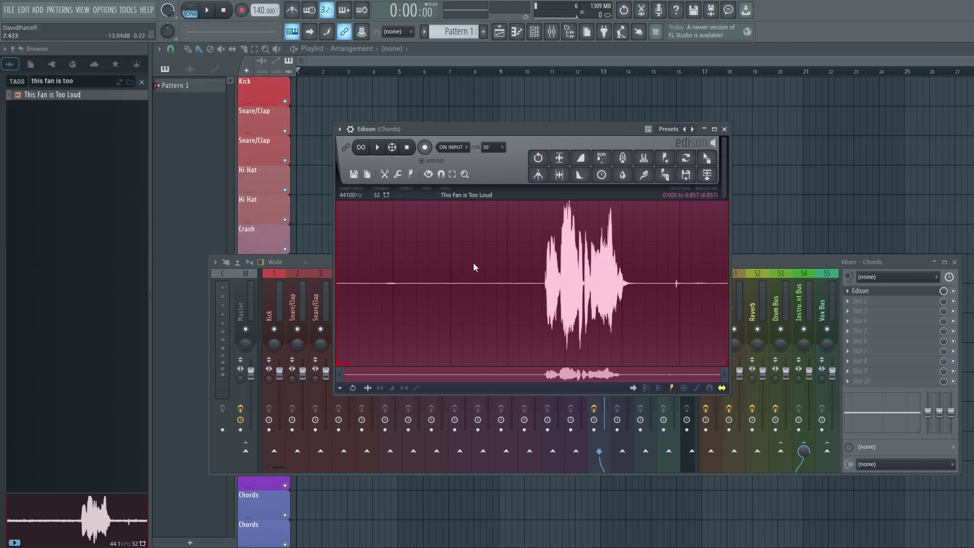
key("space")
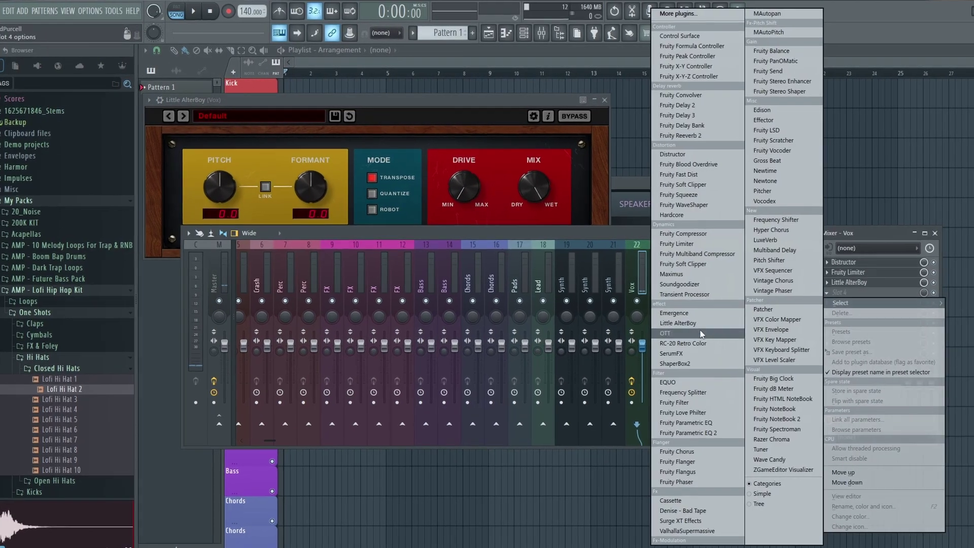
Step: Add OTT to the Vox track, then load the Basic Rnb Vox Chain 1 mixer track state
left_click(689, 337)
right_click(635, 274)
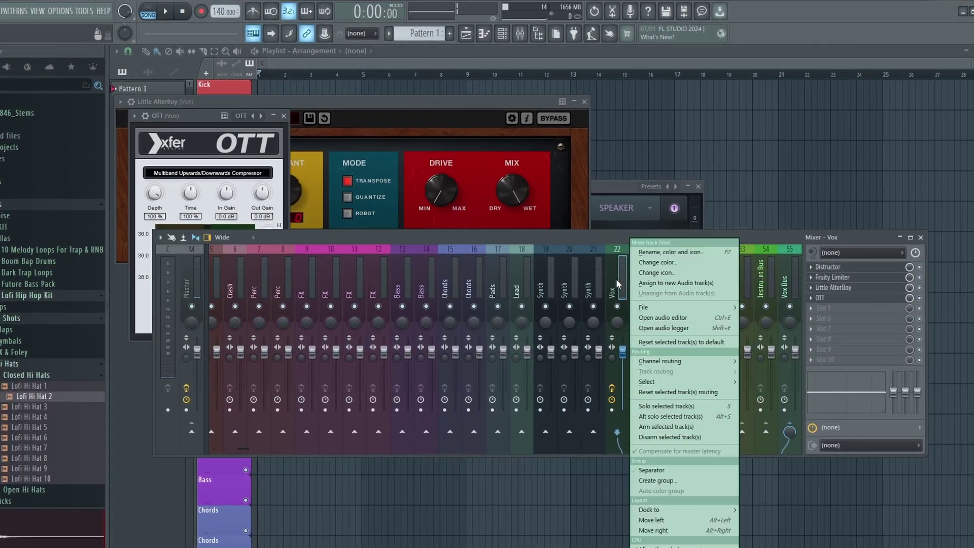
mouse_move(654, 308)
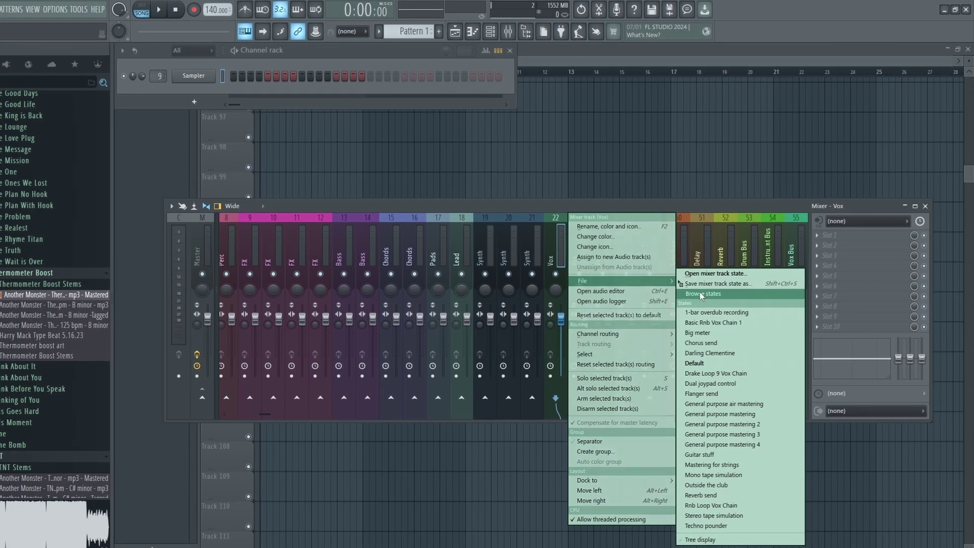
left_click(701, 277)
left_click(282, 227)
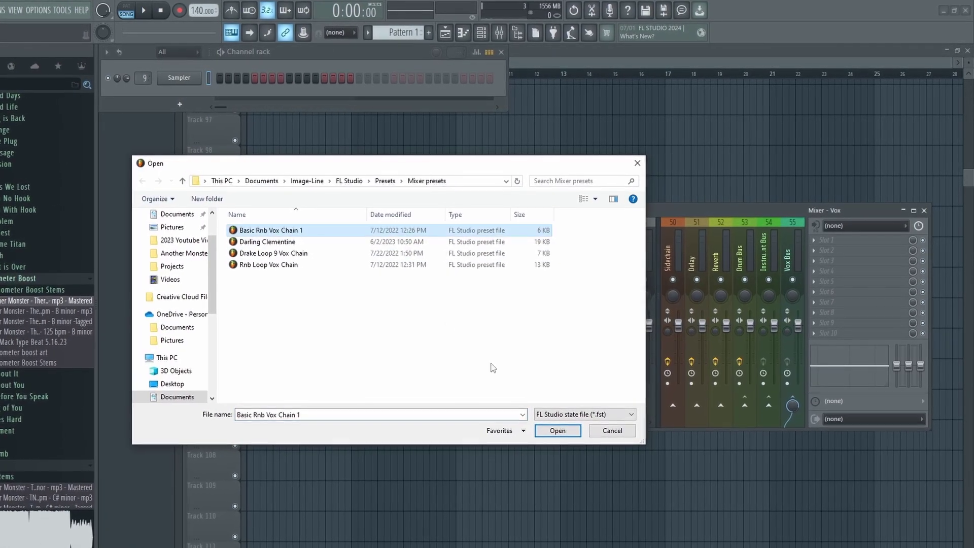
left_click(546, 421)
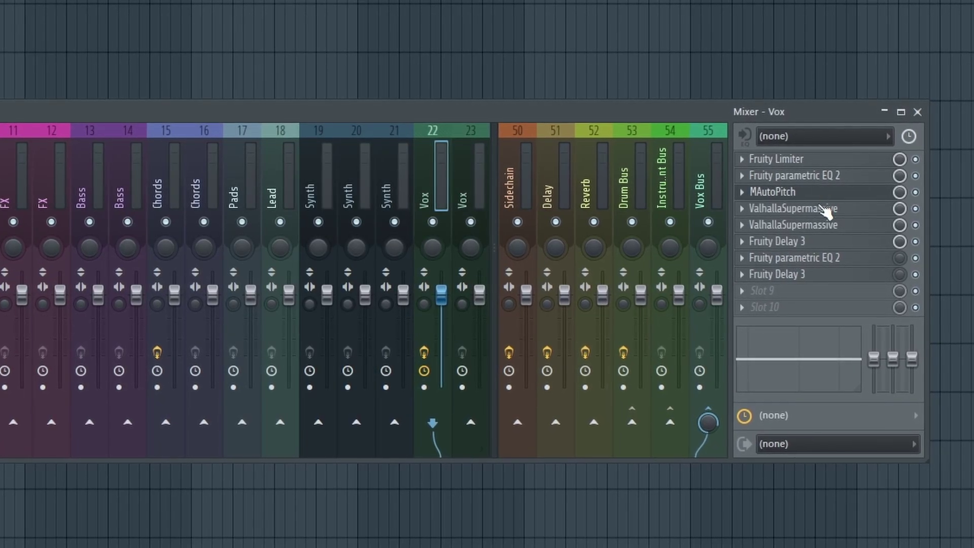
left_click(808, 291)
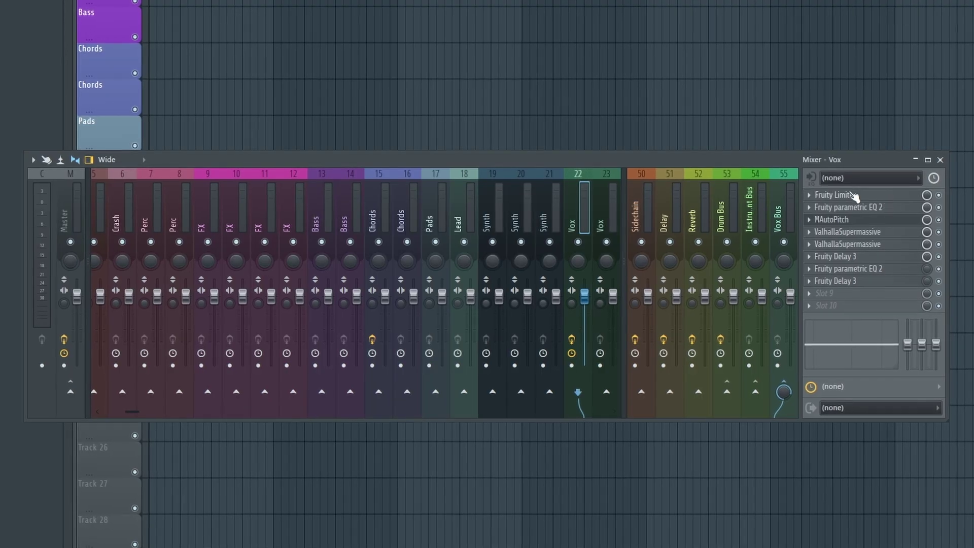
left_click(851, 208)
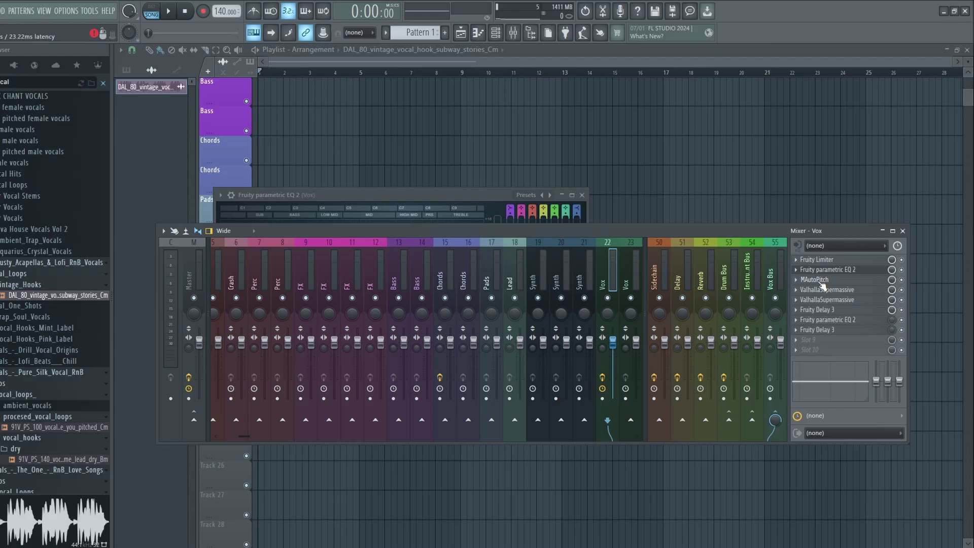
left_click(838, 221)
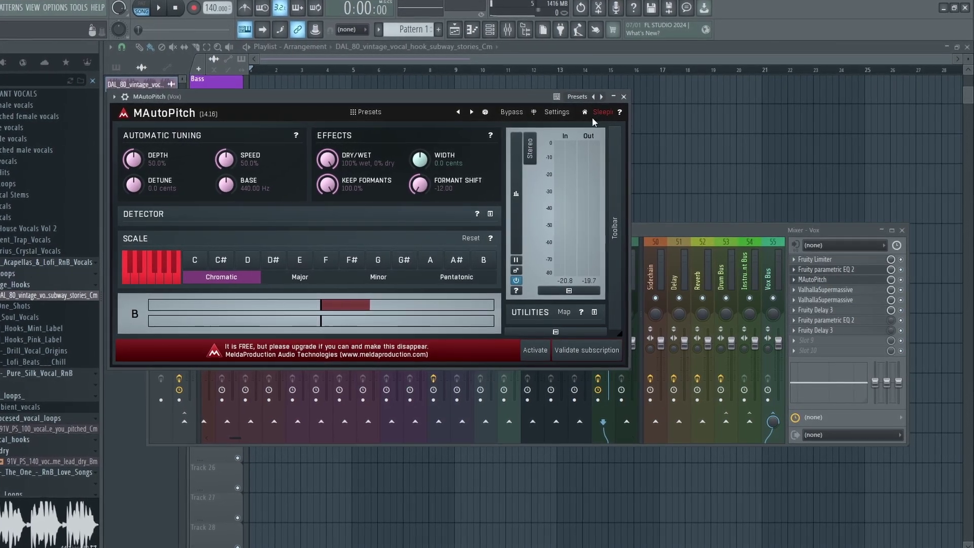
left_click(624, 97)
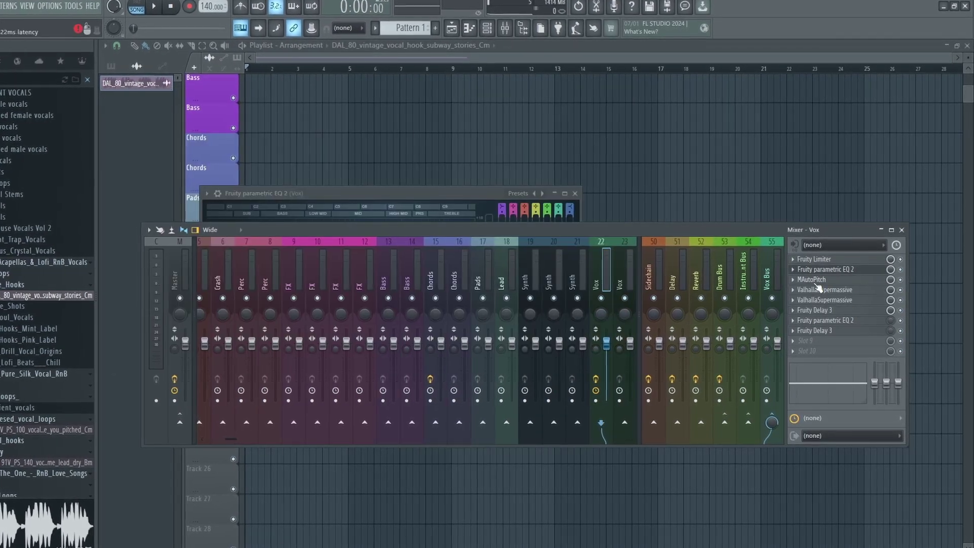
left_click(836, 323)
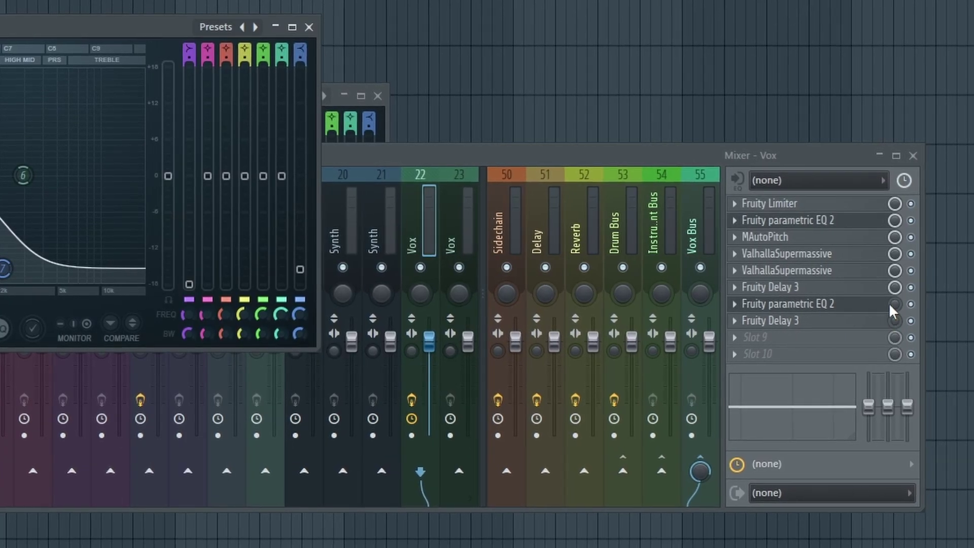
left_click(309, 26)
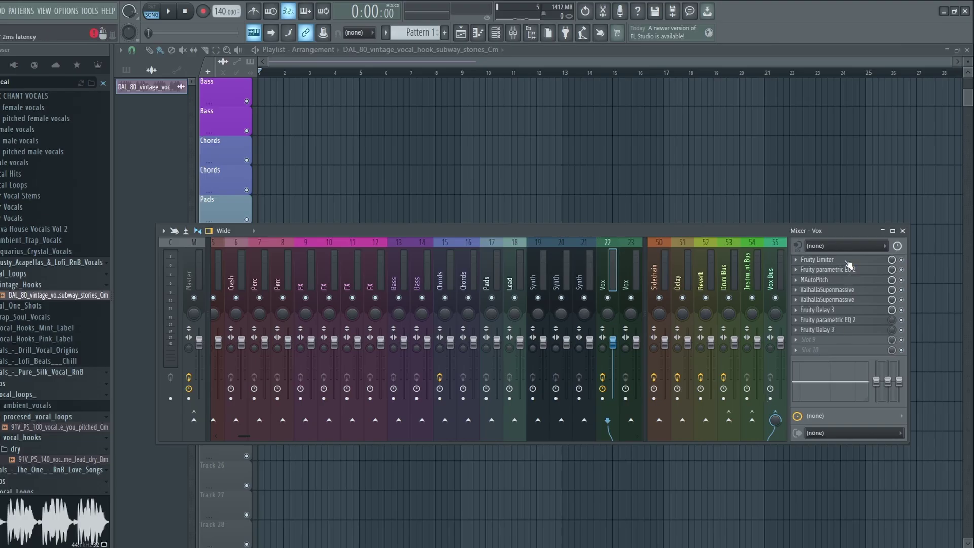
Step: Save the Vox mixer track's effect chain as a mixer track state preset file
right_click(603, 267)
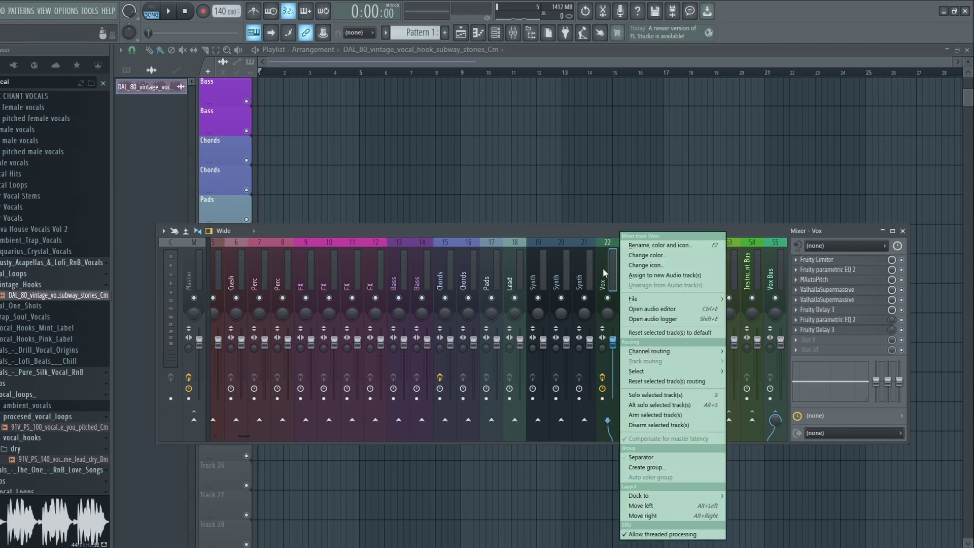
mouse_move(677, 299)
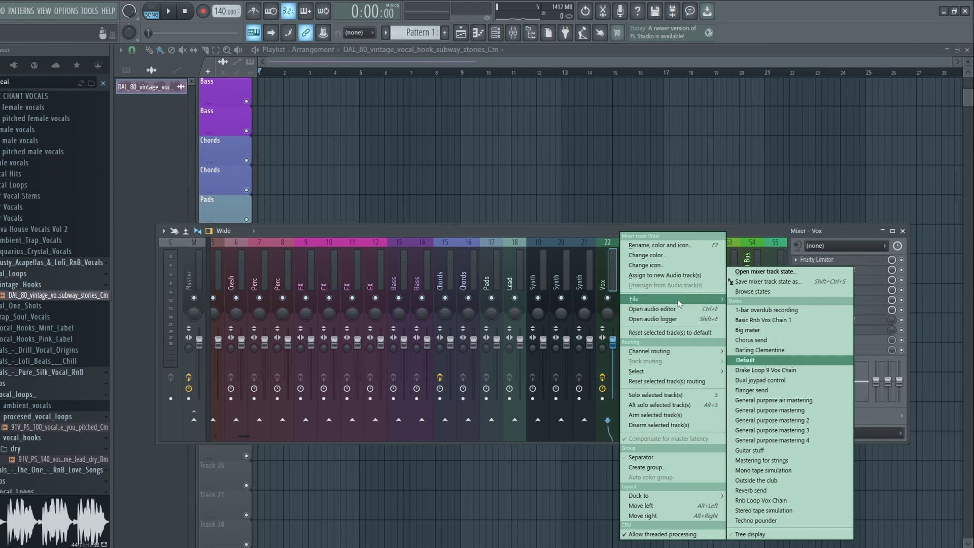
left_click(766, 282)
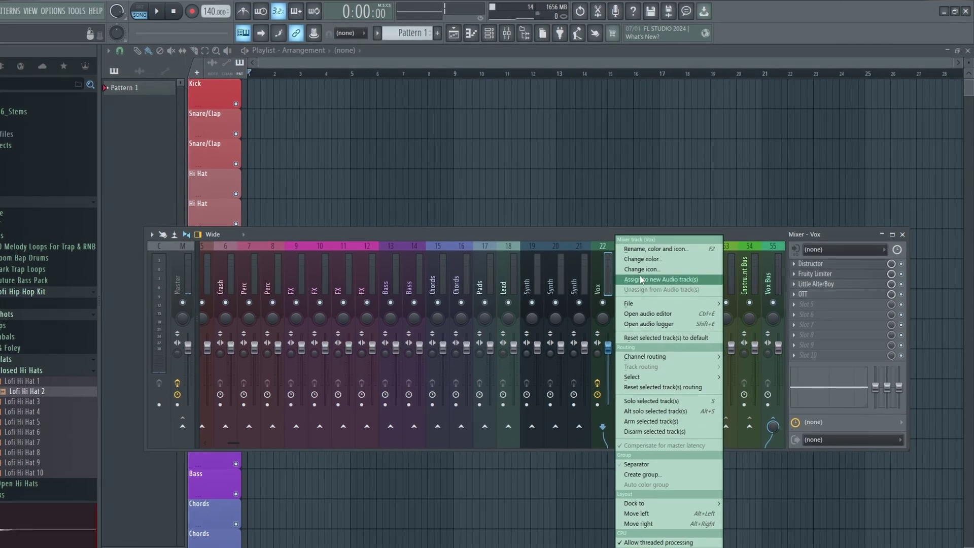
mouse_move(644, 306)
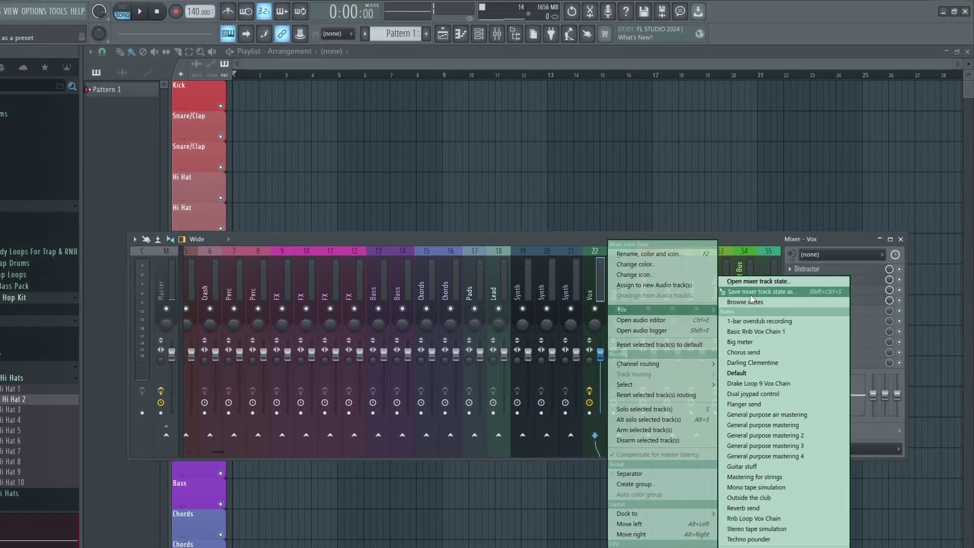
left_click_drag(751, 292, 614, 287)
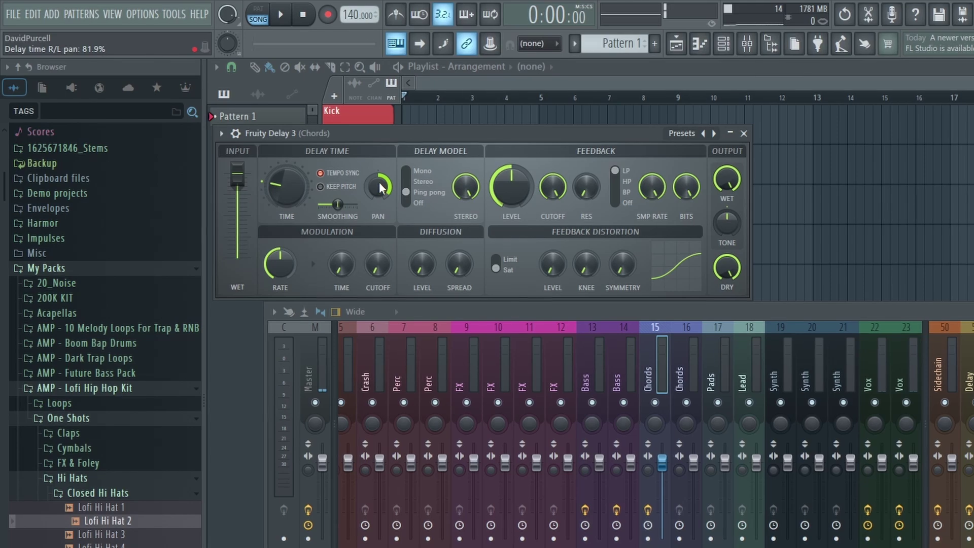
Step: Copy the Chords track's Fruity Delay 3, settings included, onto the Synth mixer track
left_click(222, 133)
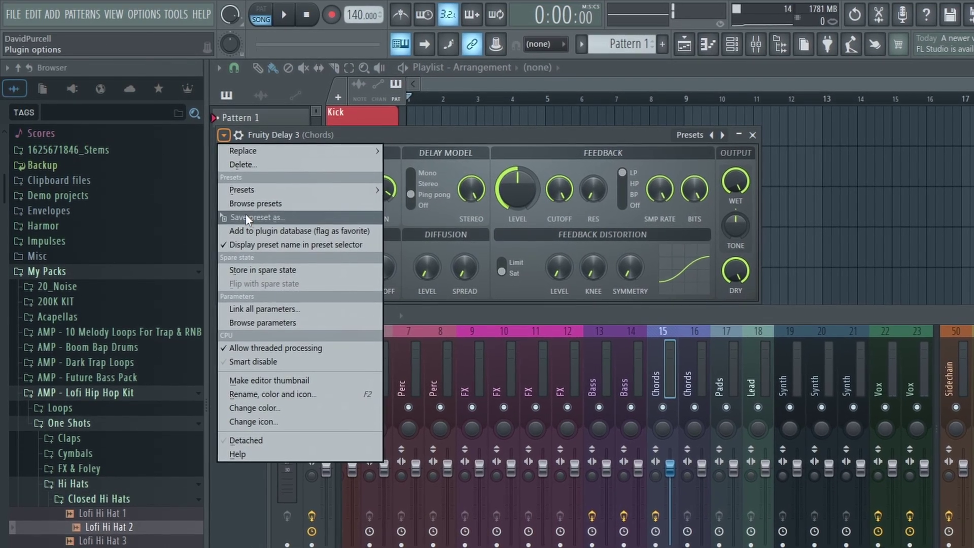
left_click_drag(245, 216, 794, 374)
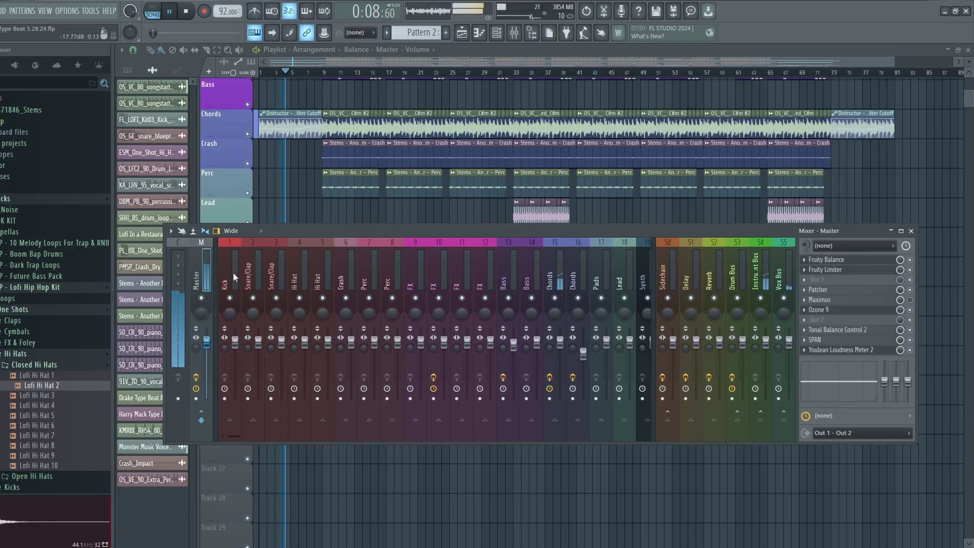
Step: Add SPAN to the current insert and compare the Perc, Kick and Master spectra
left_click(852, 246)
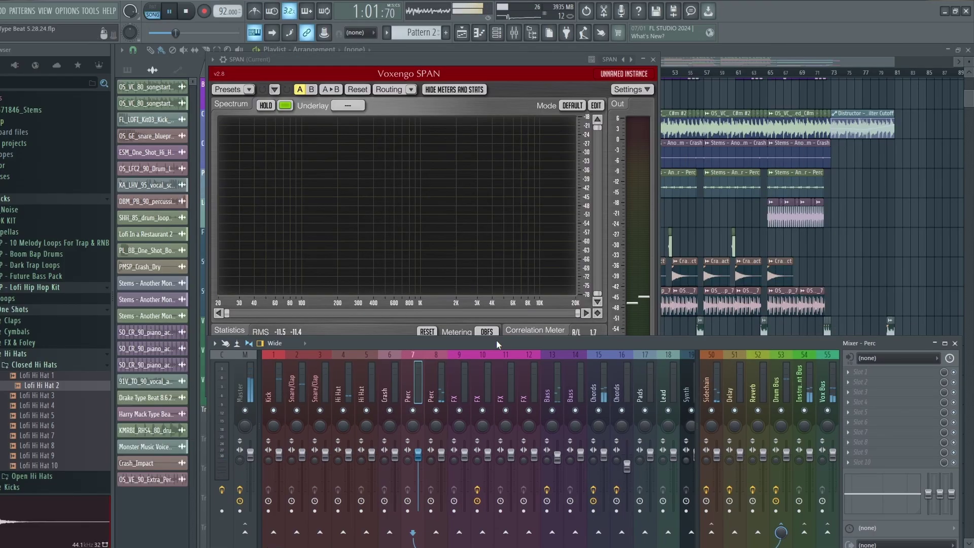
left_click_drag(496, 339, 496, 331)
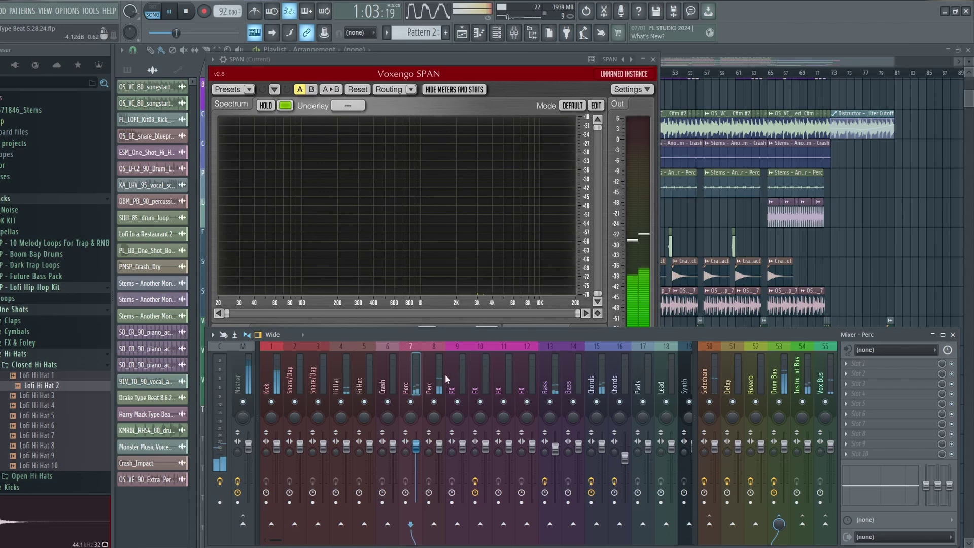
left_click(439, 377)
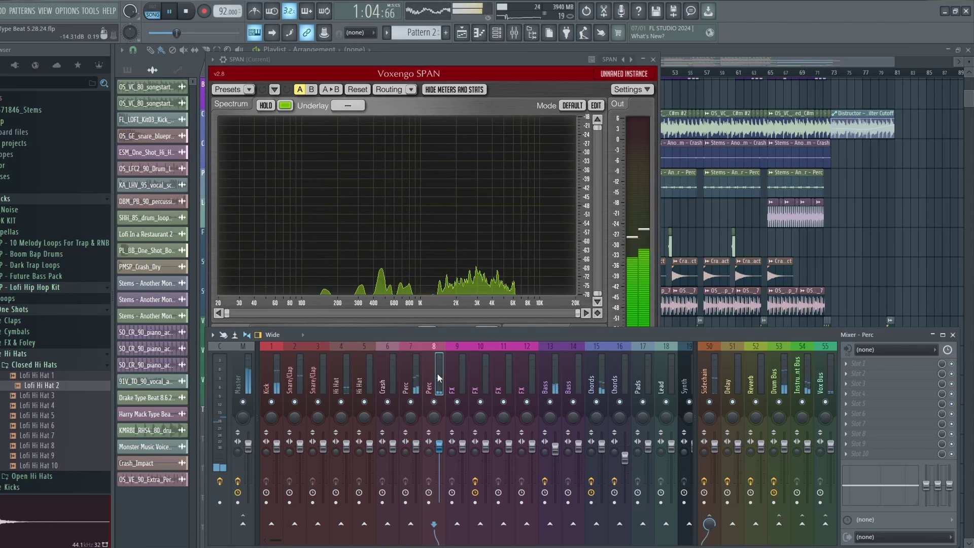
left_click(276, 375)
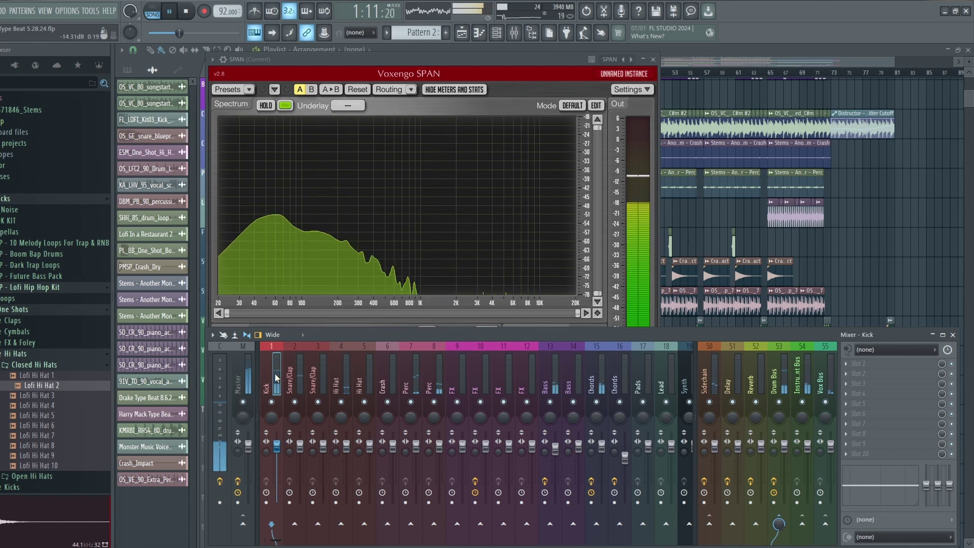
left_click(248, 379)
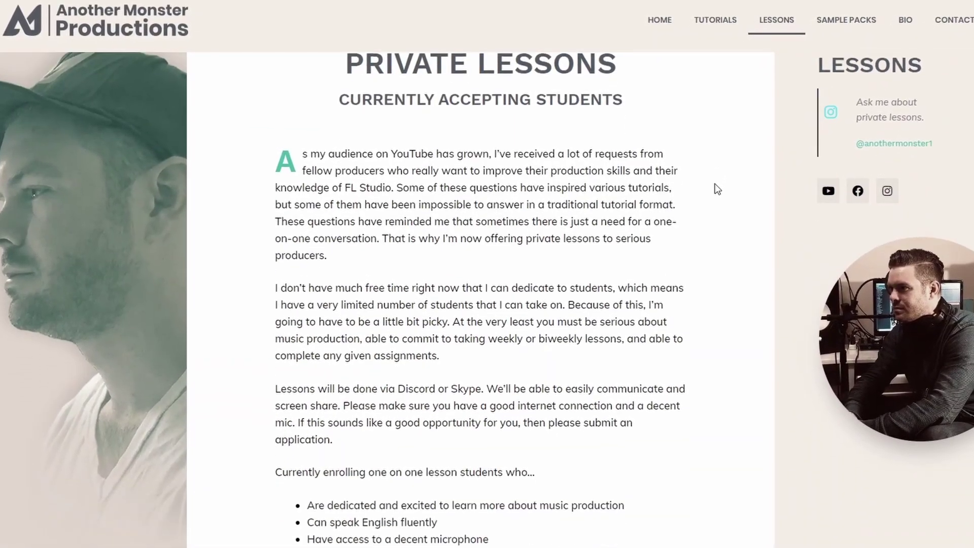
Step: Scroll the Private Lessons page down to the 'Take me to the sign-up form' button
scroll(715, 193, "down", 7)
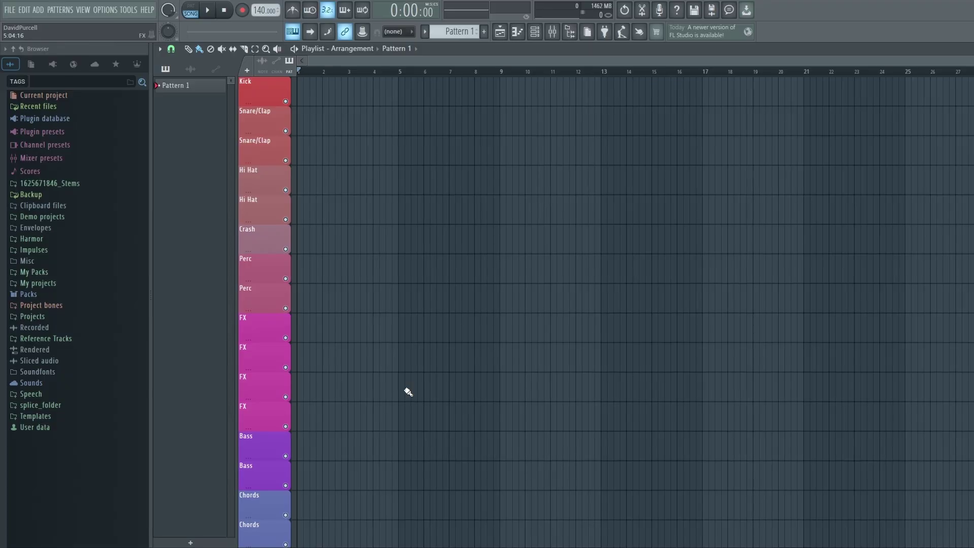
Step: Run Diagnostics' 'Fix FL Studio song project' on Lockdown Grind and dismiss the no-corruption message
left_click(148, 11)
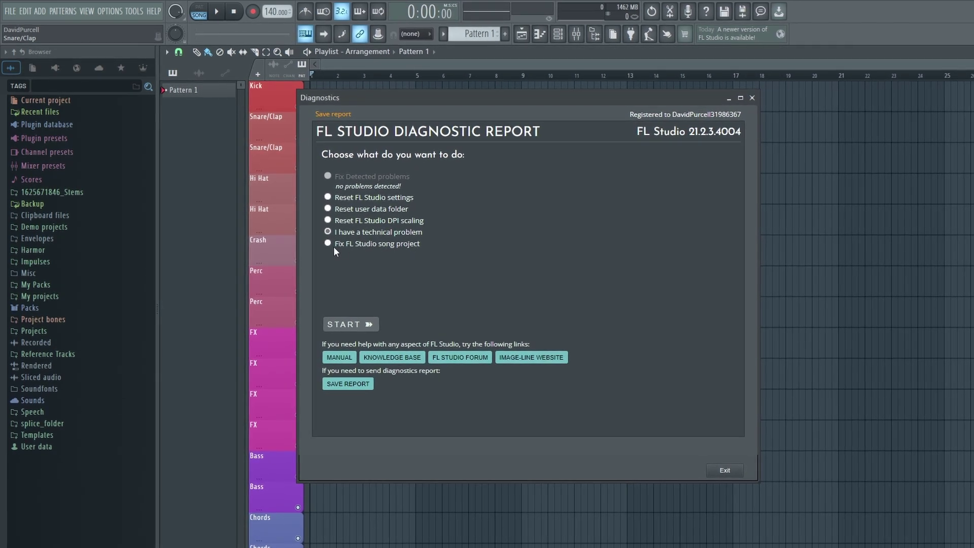
left_click(328, 244)
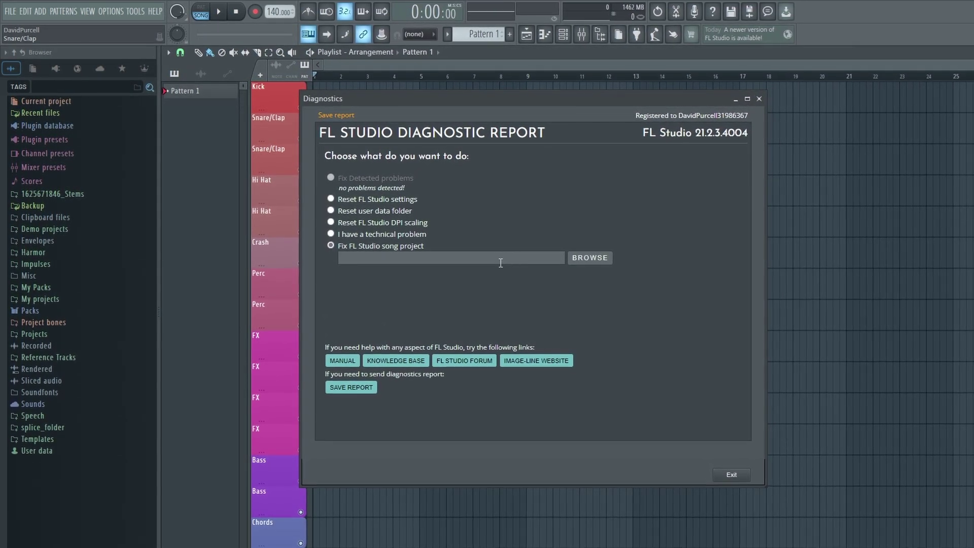
left_click(580, 258)
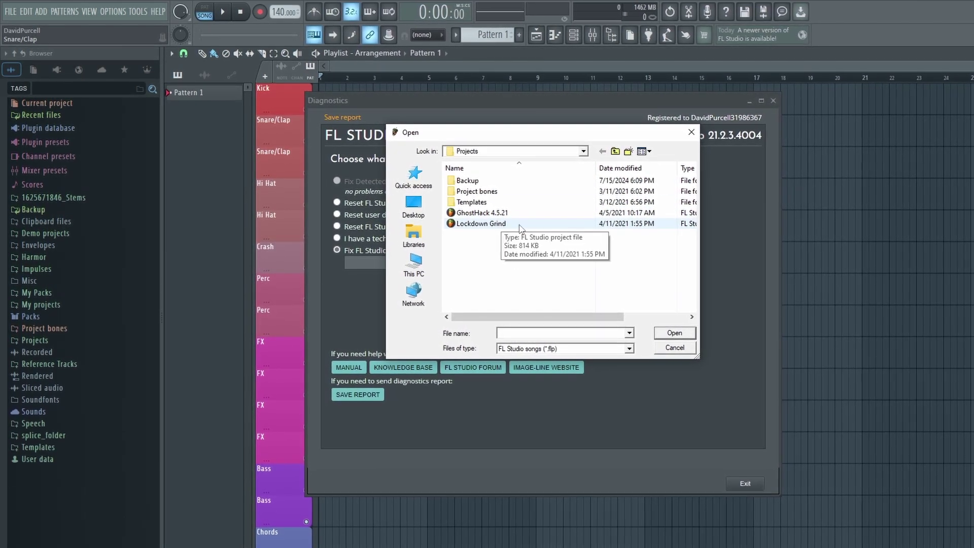
left_click(490, 227)
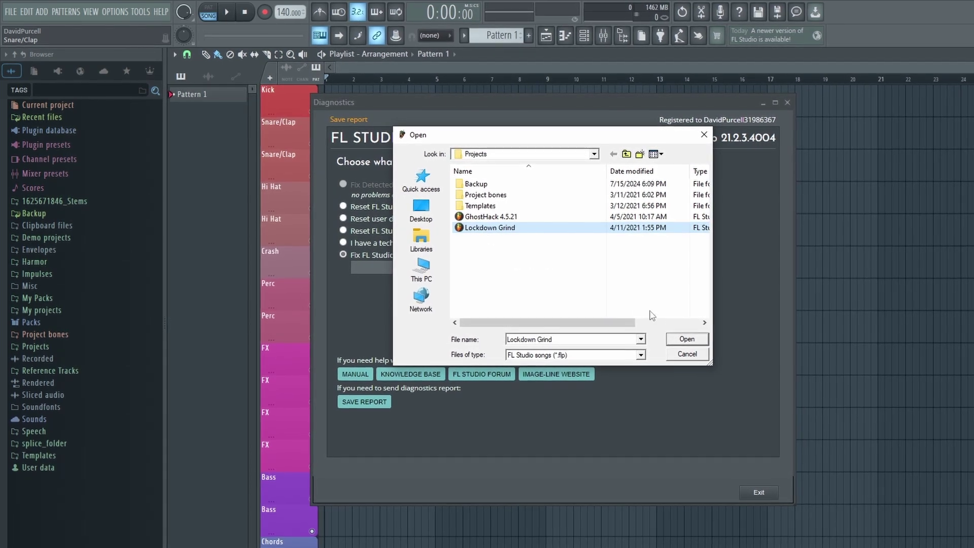
left_click(687, 340)
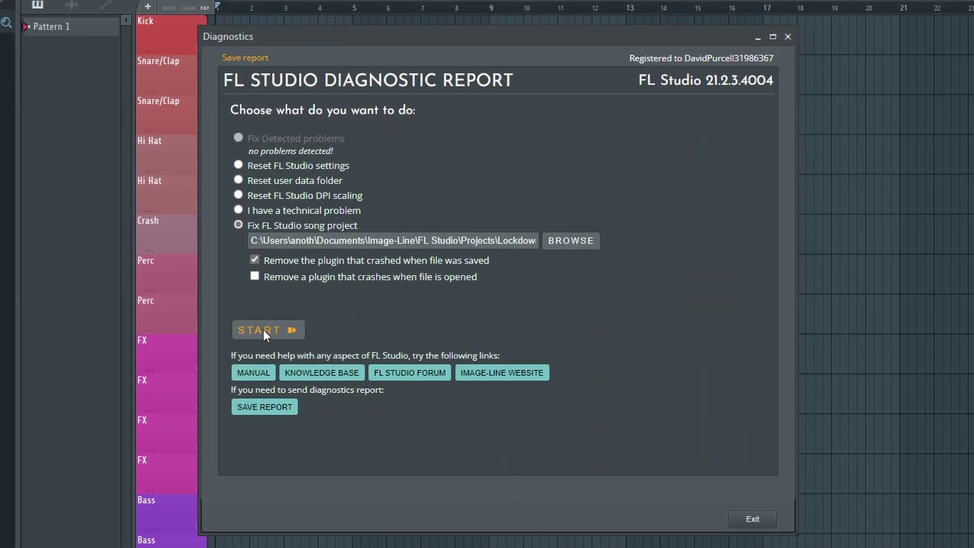
left_click(263, 330)
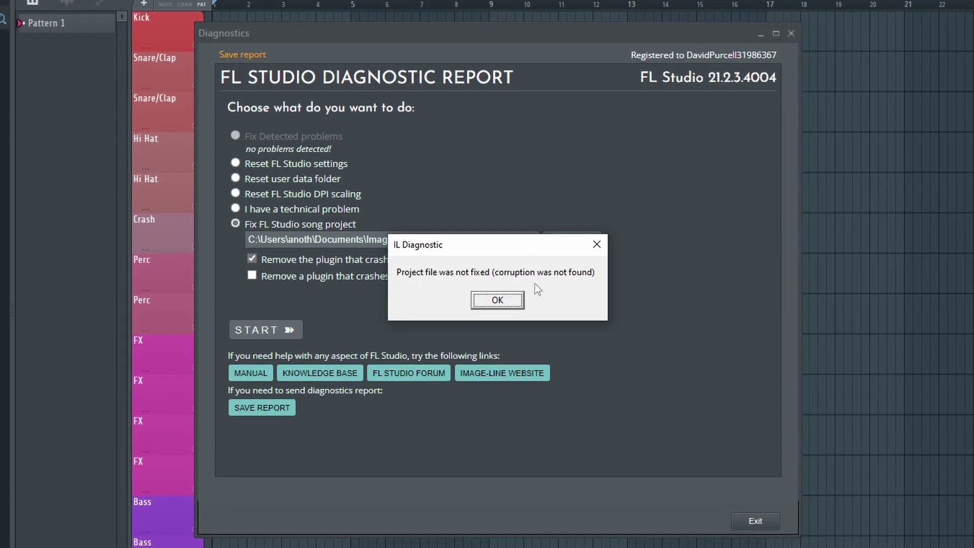
left_click(511, 300)
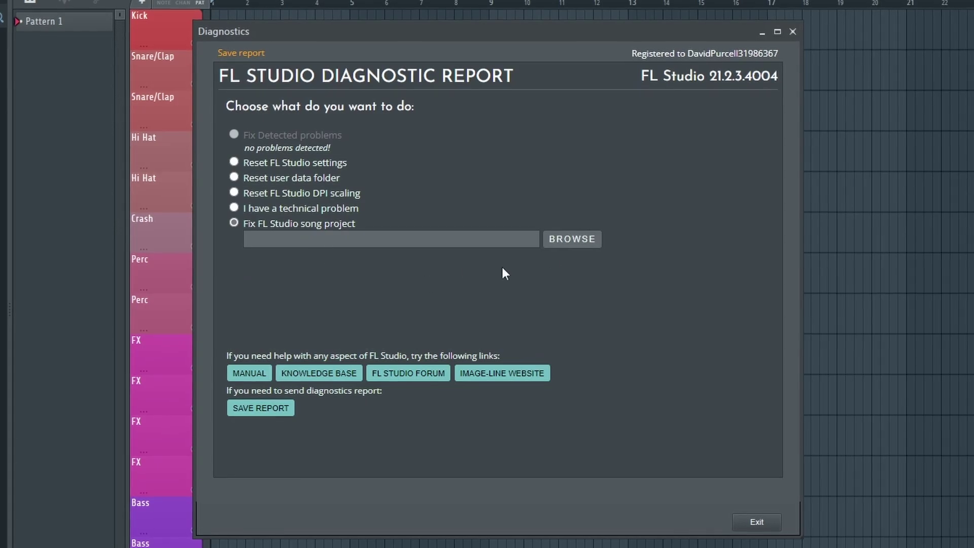
Step: Reselect Lockdown Grind and enable 'Remove a plugin that crashes when file is opened'
left_click(572, 239)
left_click(469, 188)
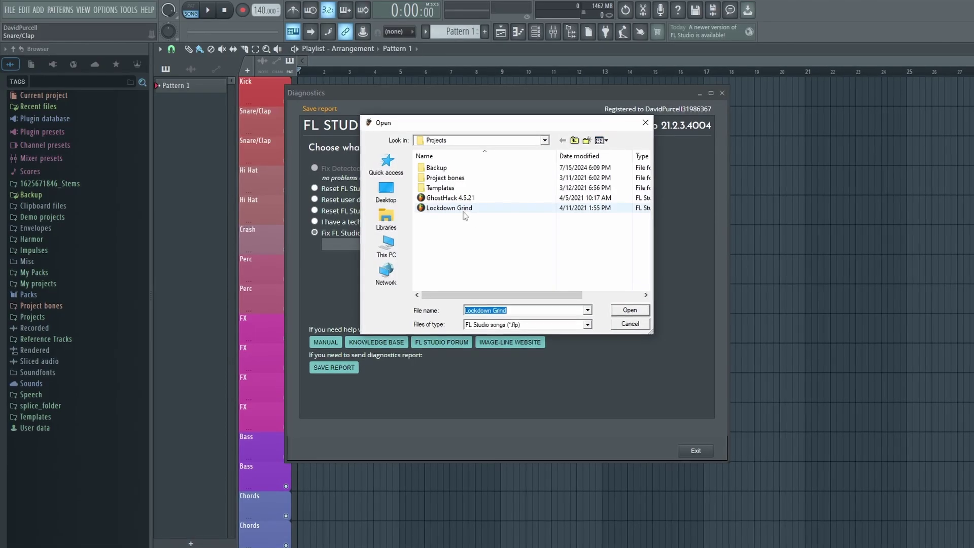
left_click(631, 311)
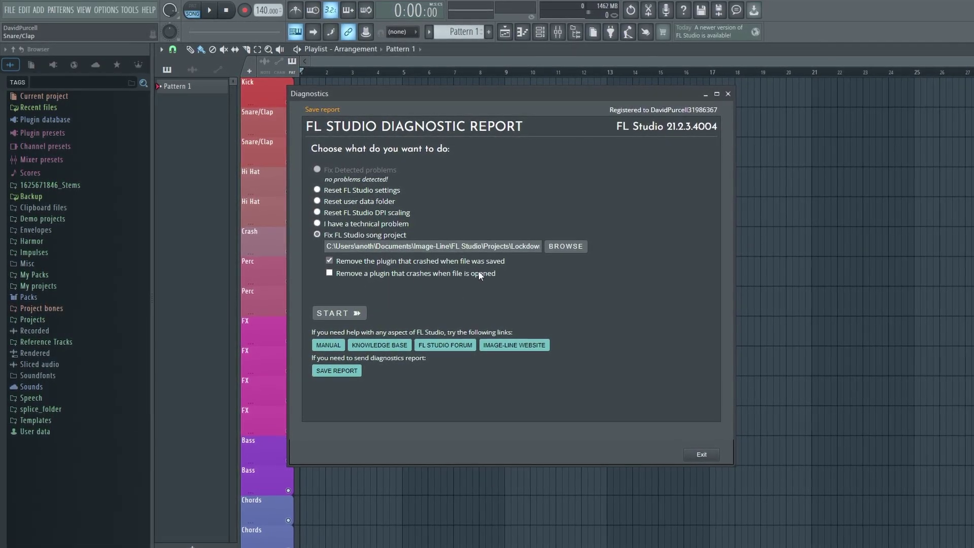
left_click(366, 274)
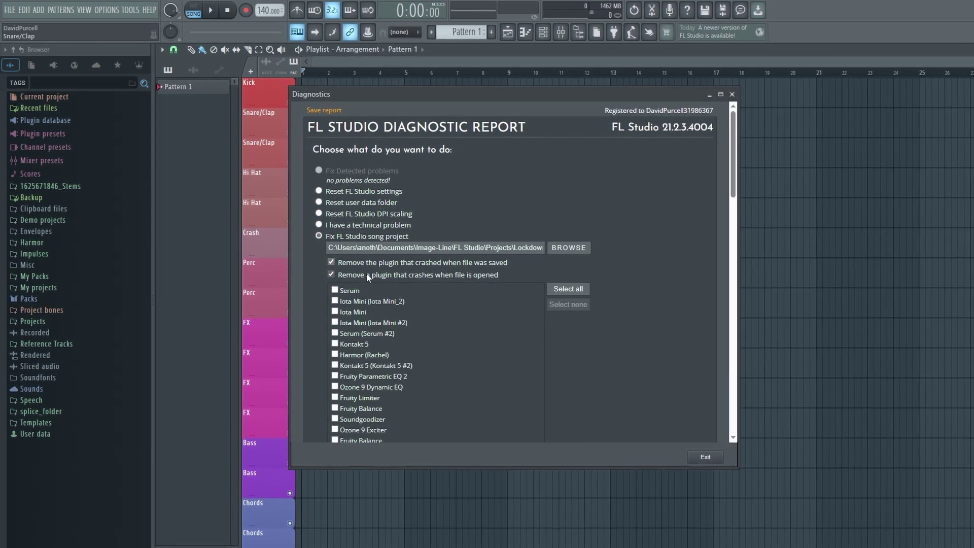
scroll(366, 272, "down", 5)
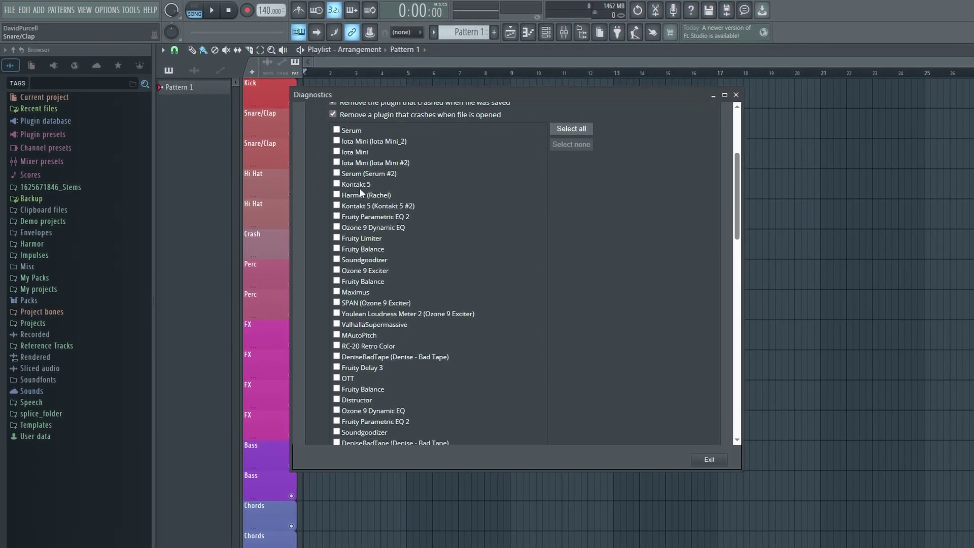
scroll(360, 190, "down", 6)
scroll(380, 304, "down", 2)
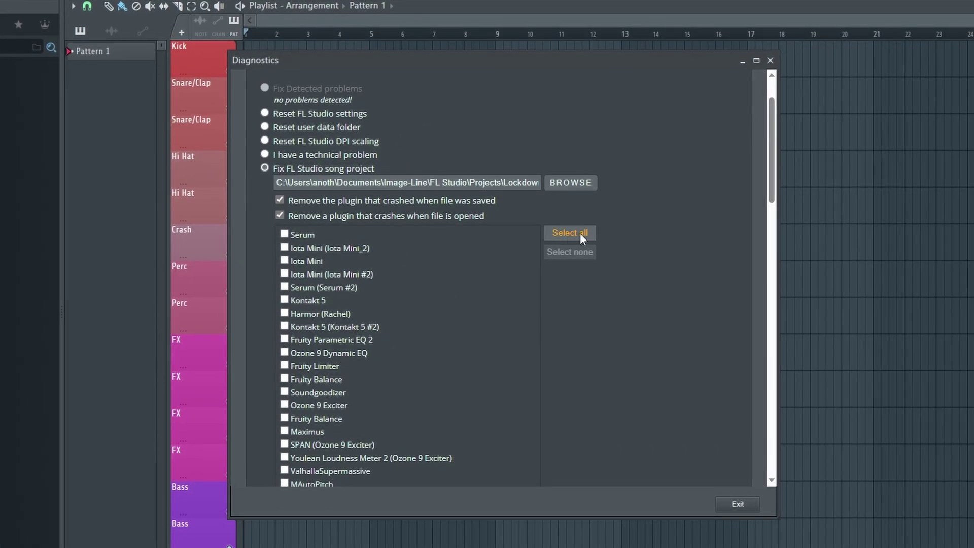
Step: Exclude every plugin and run the repair, saving Lockdown Grind - recovered.flp
left_click(566, 233)
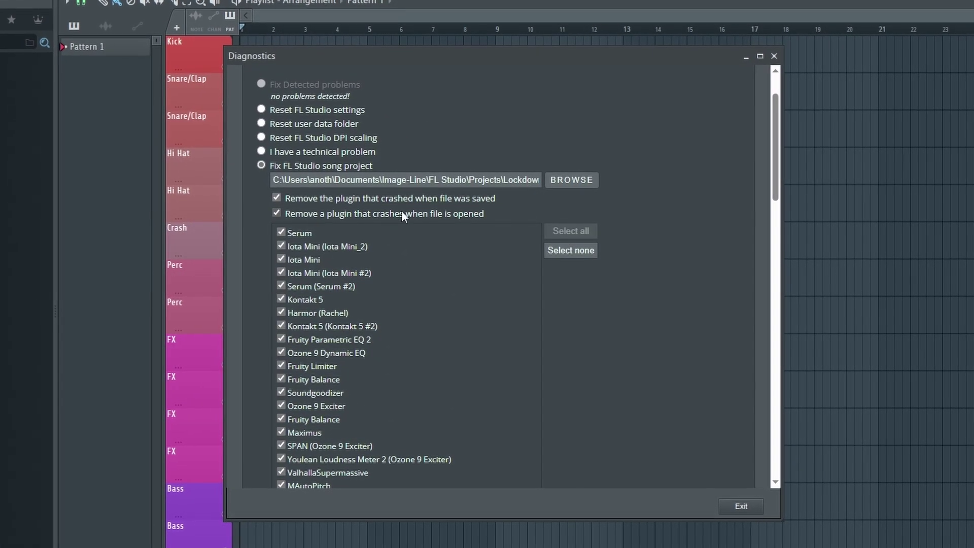
scroll(299, 214, "down", 5)
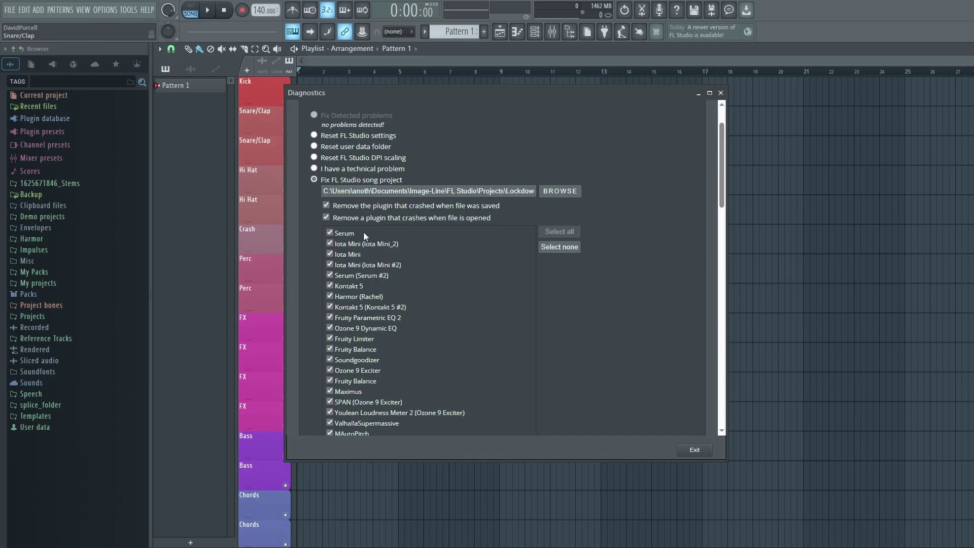
scroll(363, 232, "down", 20)
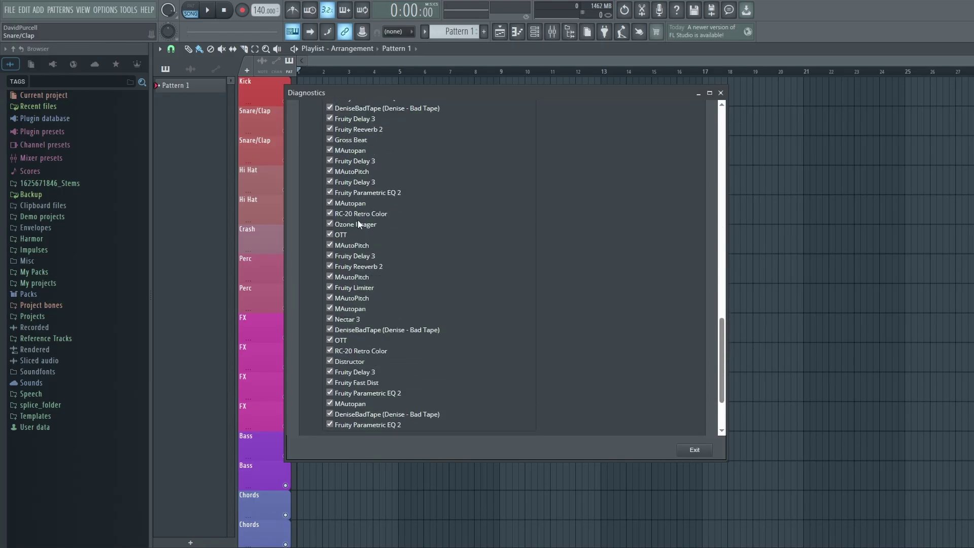
scroll(358, 223, "down", 5)
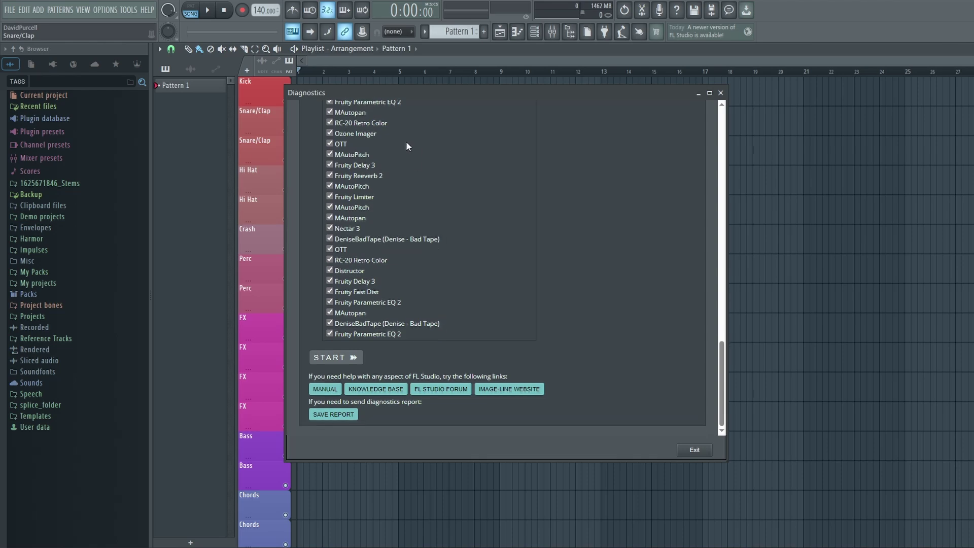
scroll(332, 145, "up", 20)
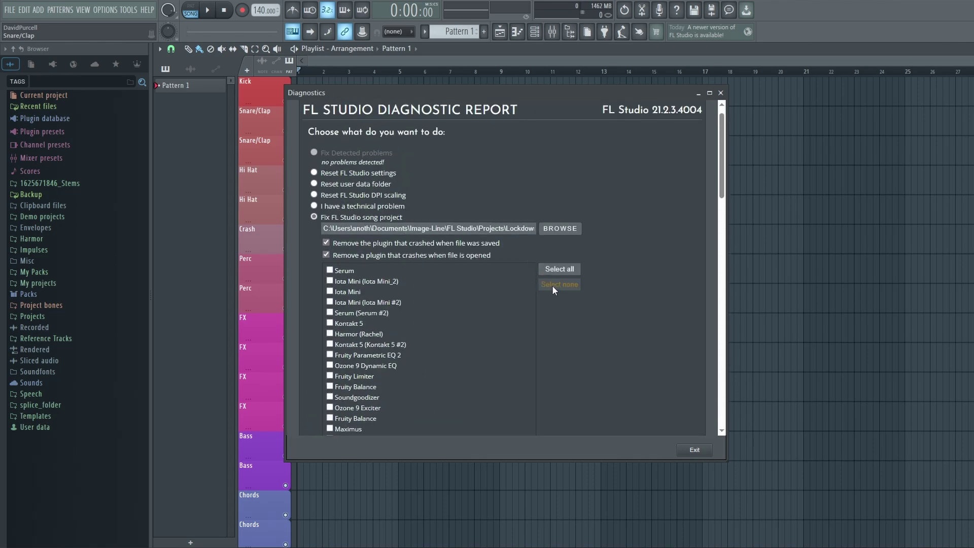
scroll(382, 266, "down", 20)
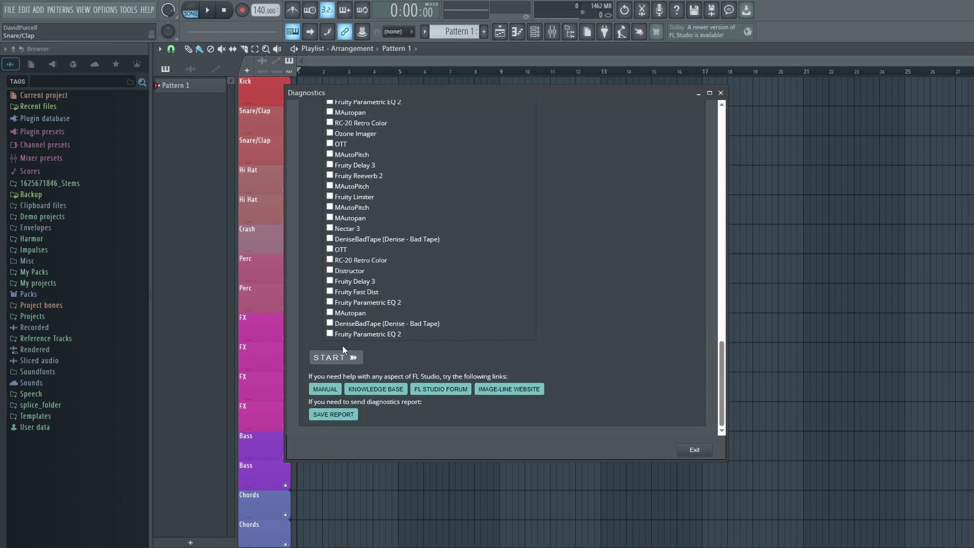
left_click(330, 358)
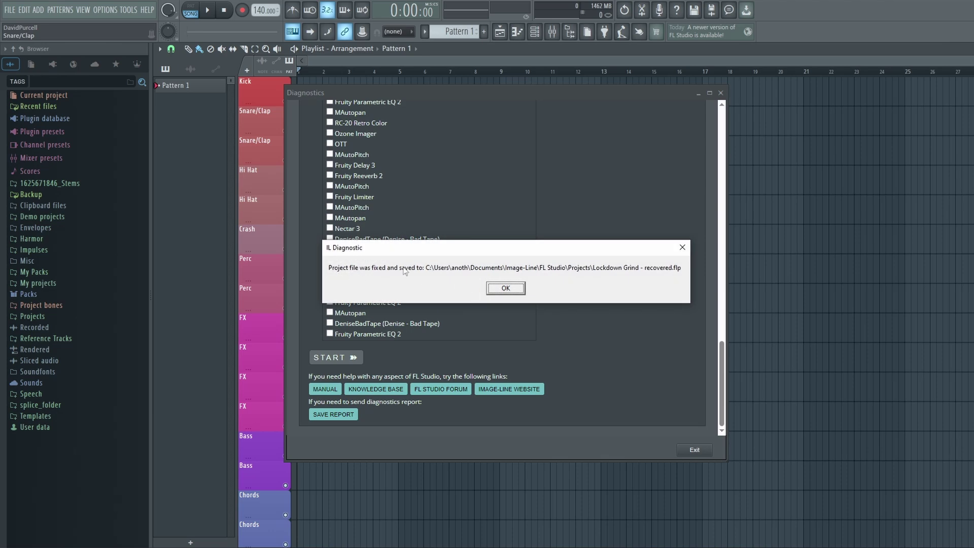
left_click(506, 288)
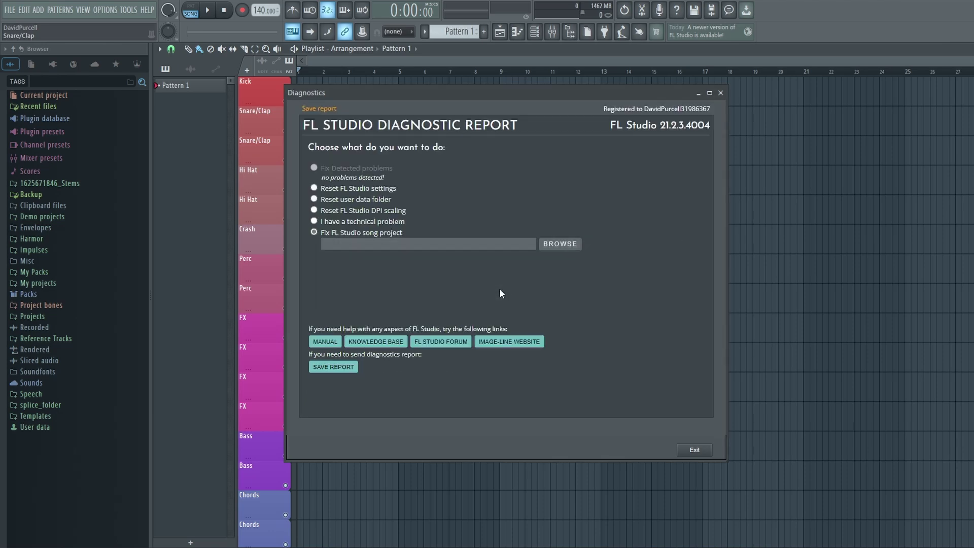
Step: Start browsing for another project file to repair
left_click(564, 243)
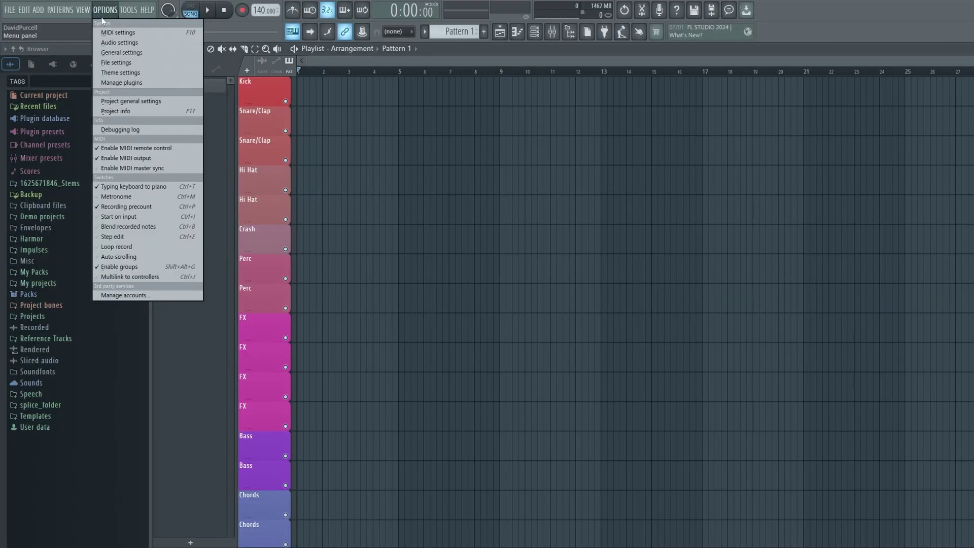
Step: Review the Autosave backup frequency (every 10 minutes) in File settings
left_click(123, 63)
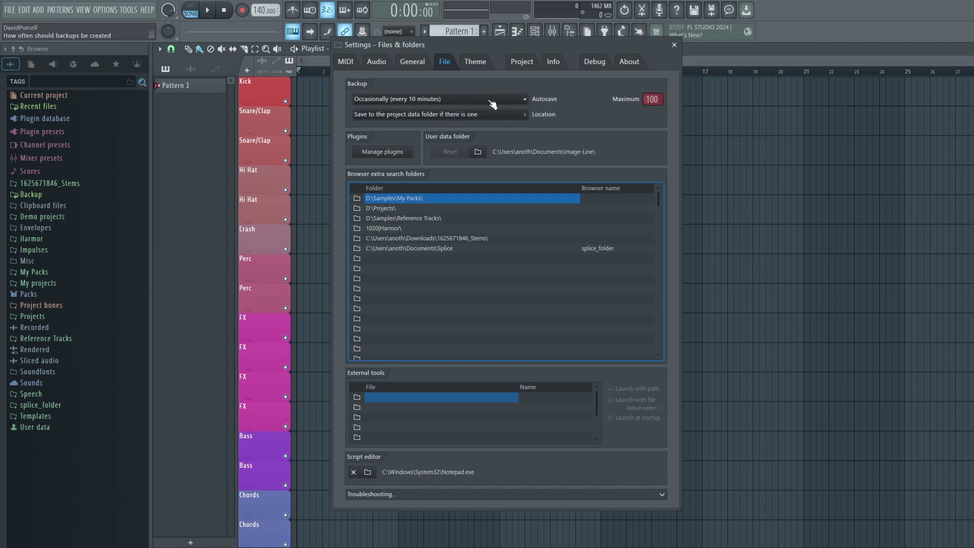
left_click(371, 101)
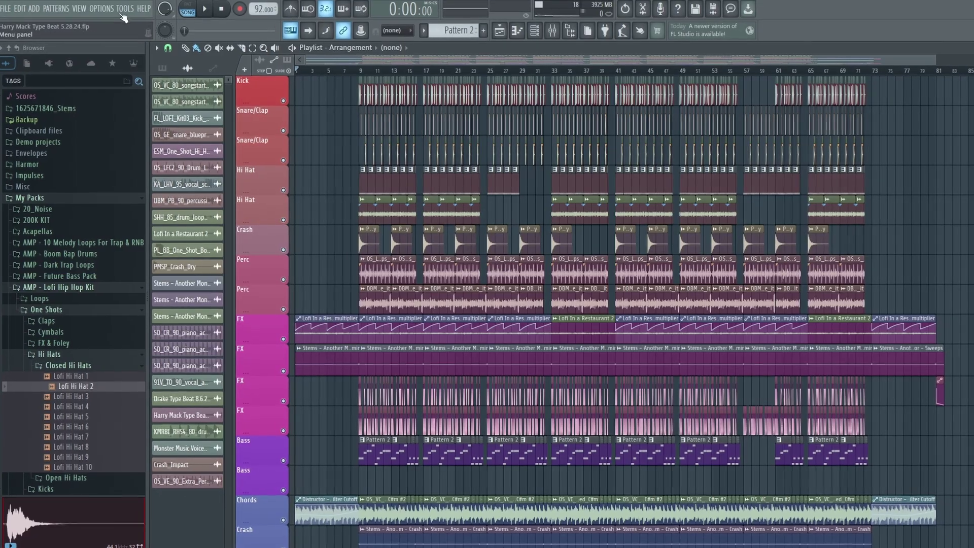
Step: Try a 256-sample ASIO buffer length, then set it back to 2048 samples
left_click(108, 9)
left_click(92, 39)
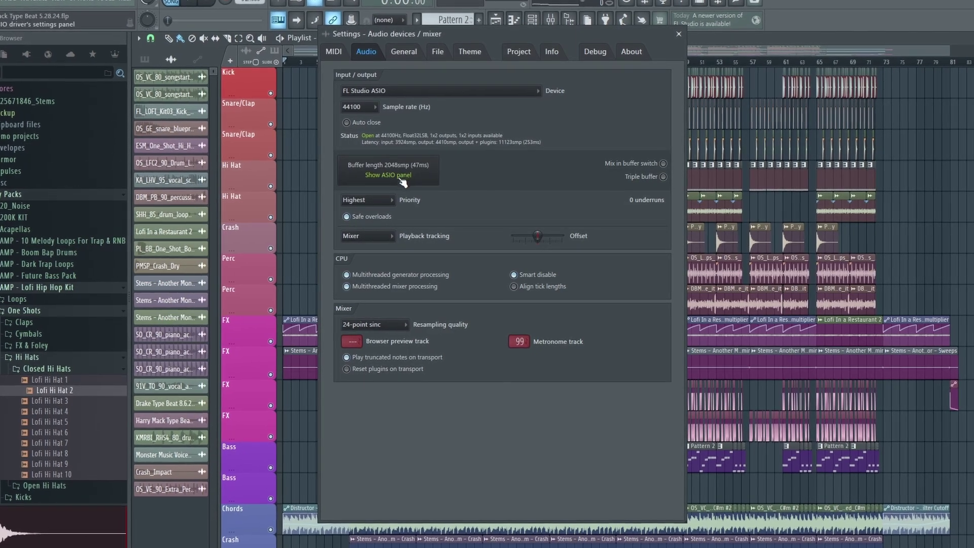
left_click(387, 174)
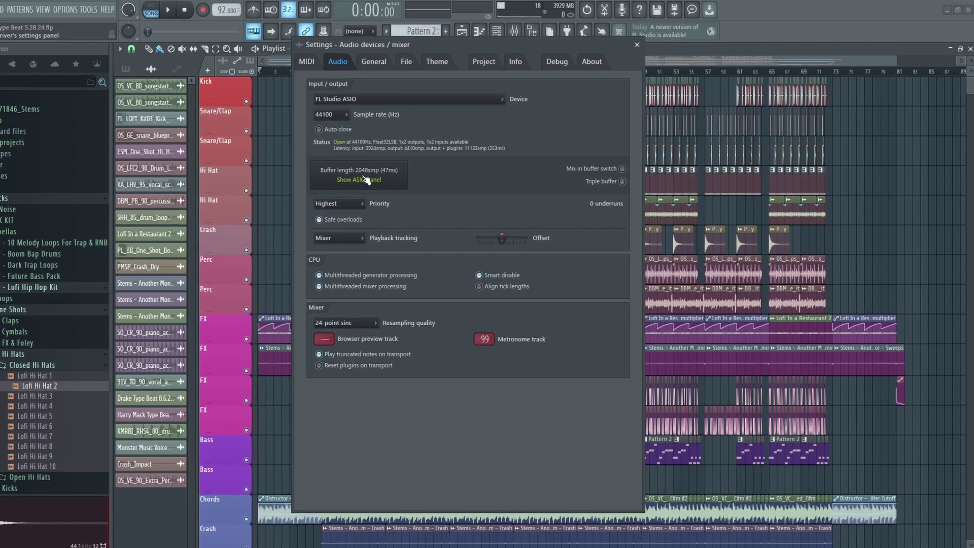
left_click(355, 178)
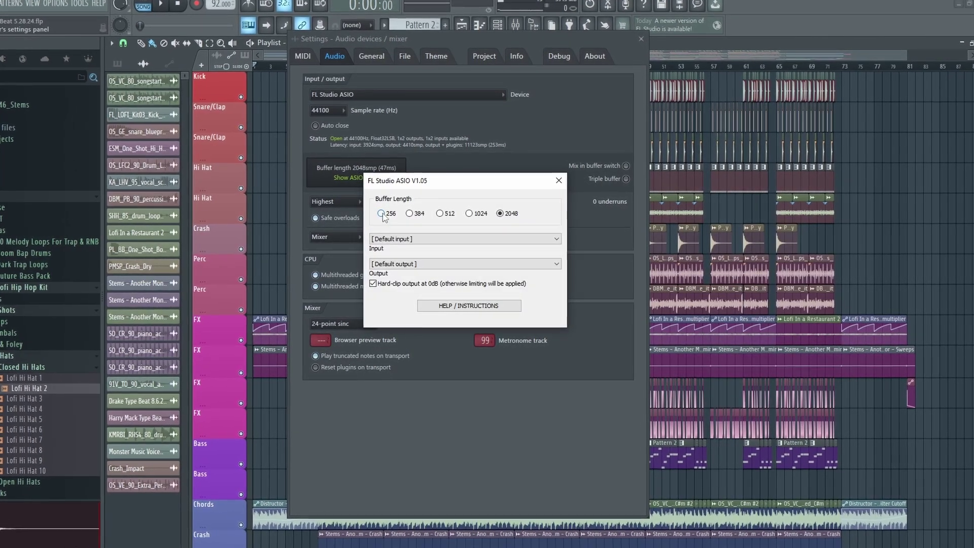
left_click(382, 214)
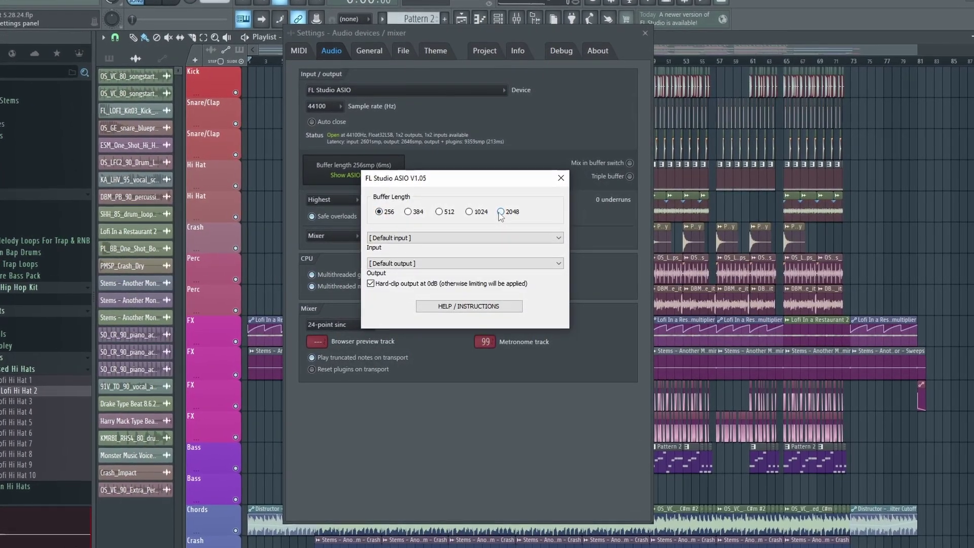
left_click(500, 212)
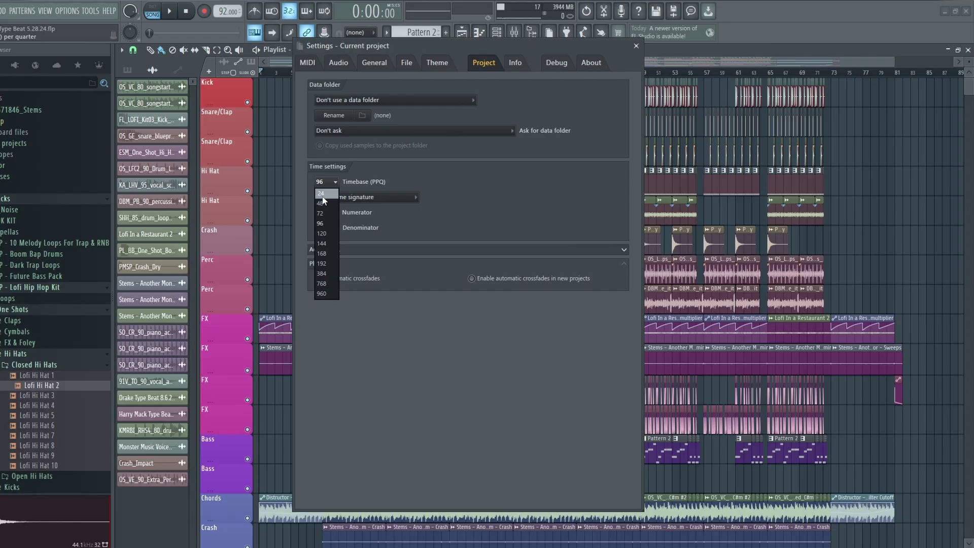
Step: Lower the project timebase from 96 to 24 PPQ, accepting the reduction warning
left_click(327, 196)
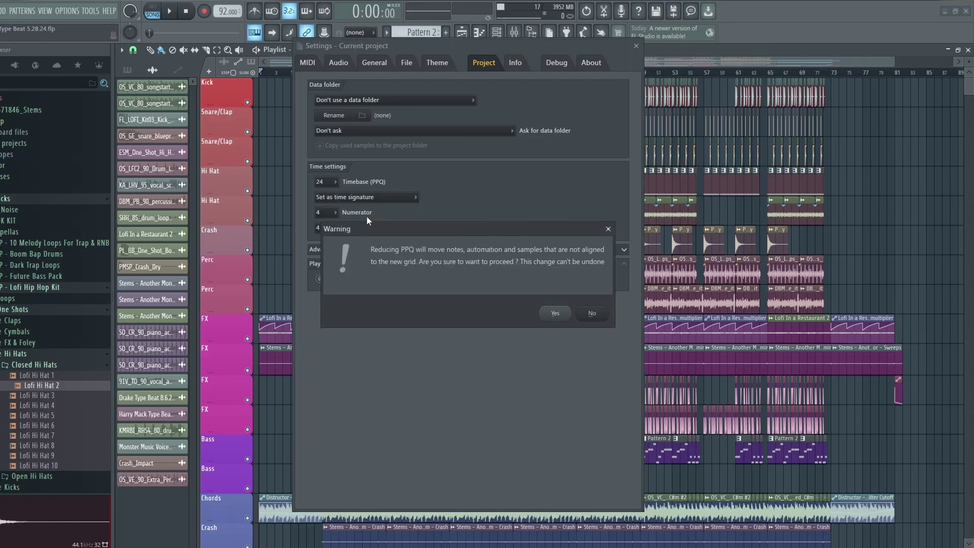
left_click(556, 314)
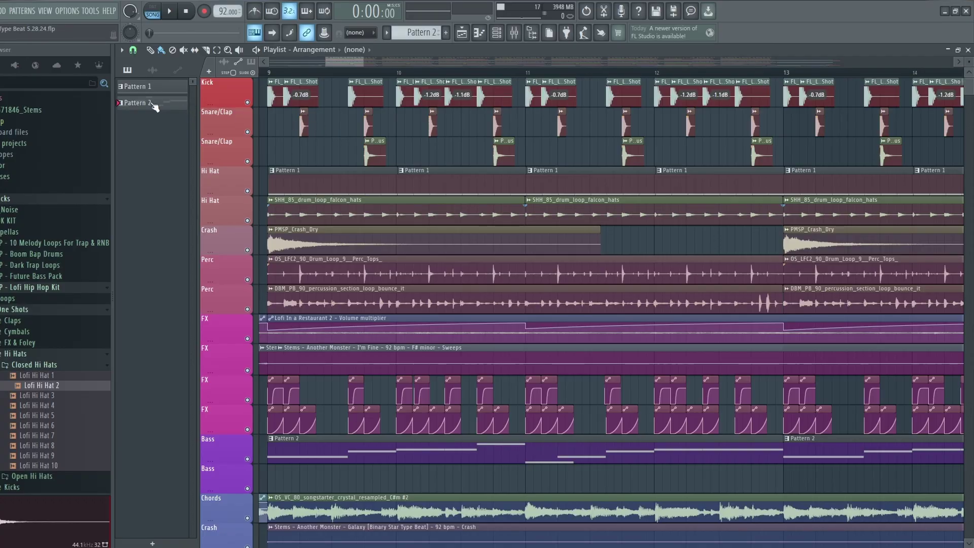
Step: Render Pattern 2 as an audio clip, reviewing the WAV bit-depth and resampling options first
right_click(152, 105)
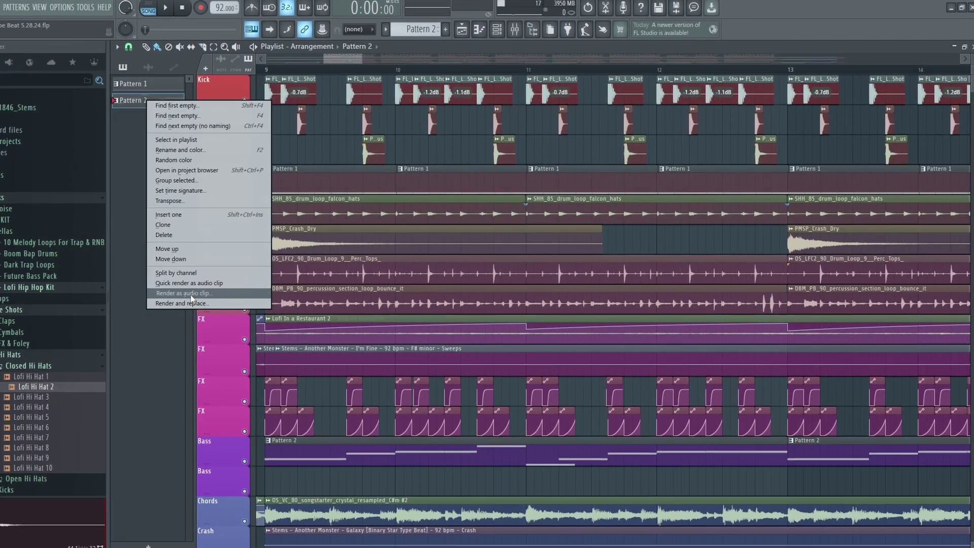
left_click(191, 295)
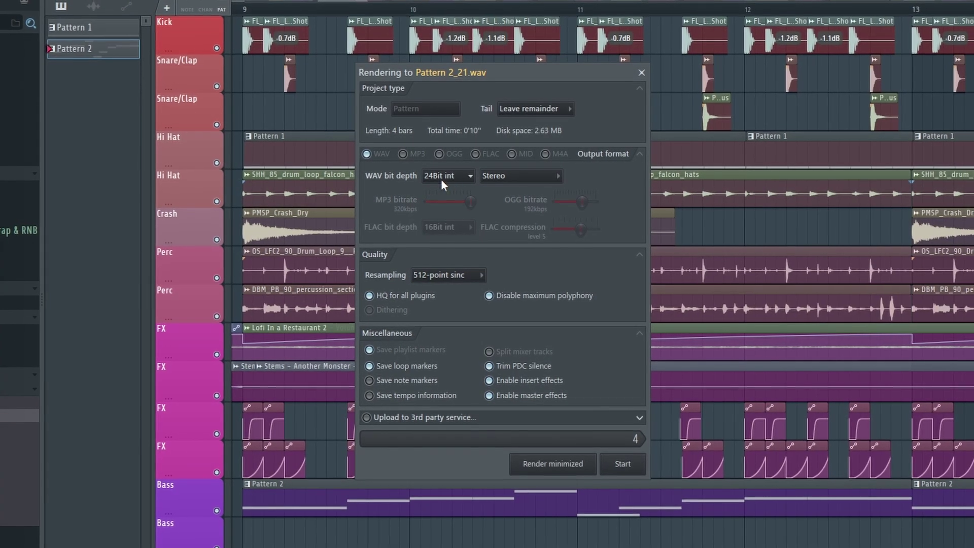
left_click(441, 179)
left_click(441, 206)
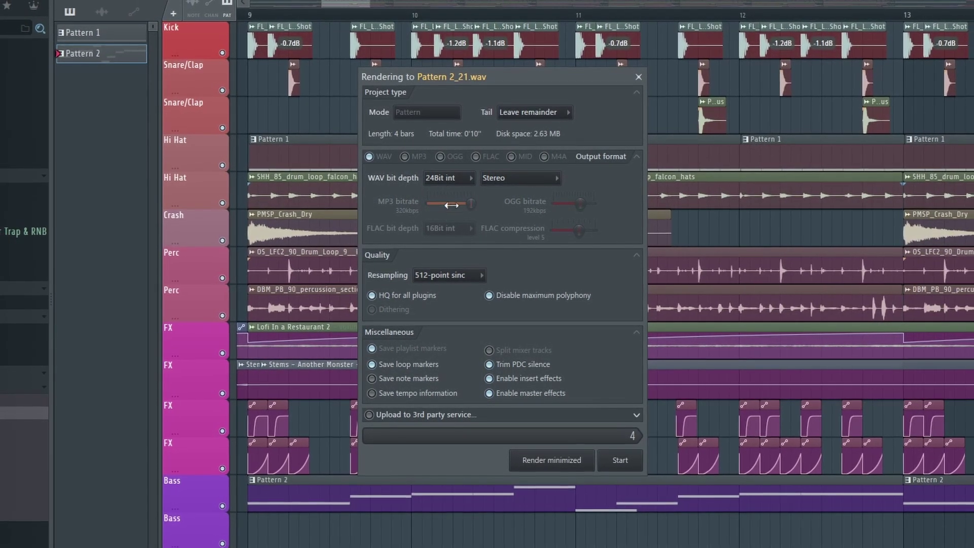
left_click(449, 275)
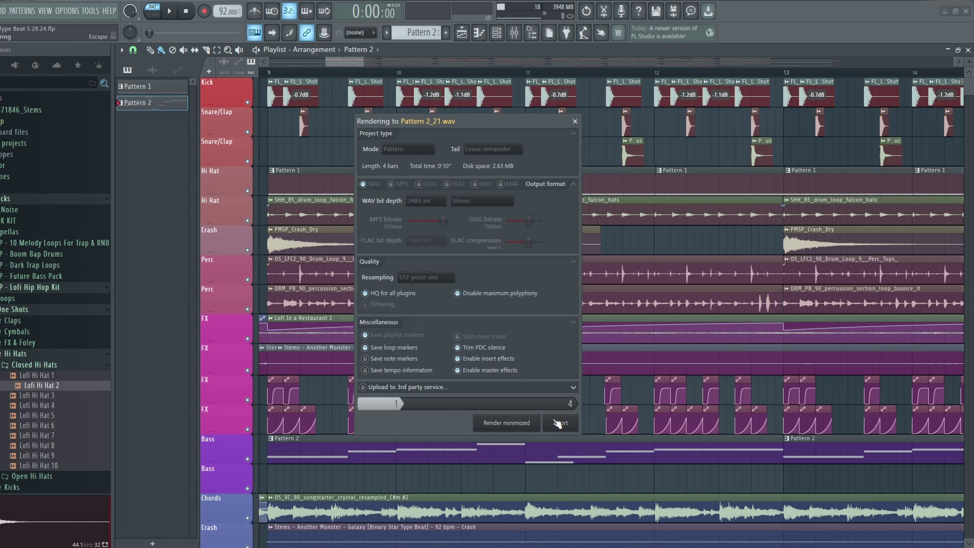
left_click(558, 424)
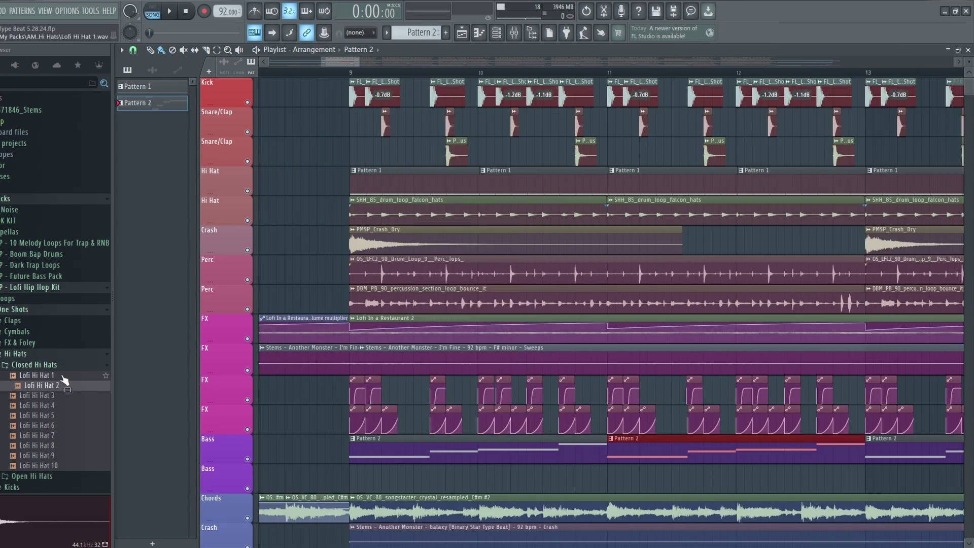
Step: Place the Pattern 2 audio clip on the Bass track and quick-render Pattern 2 again
left_click(152, 70)
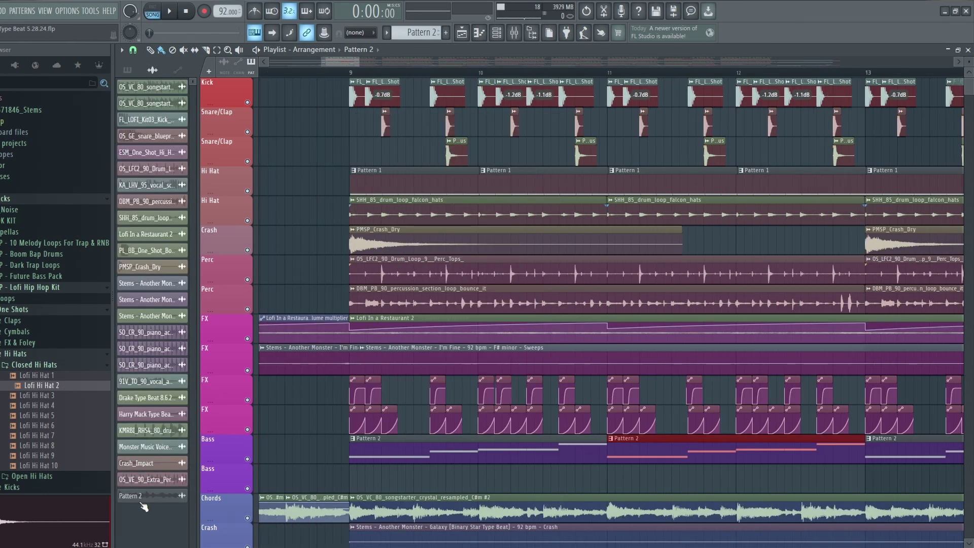
left_click_drag(145, 503, 363, 465)
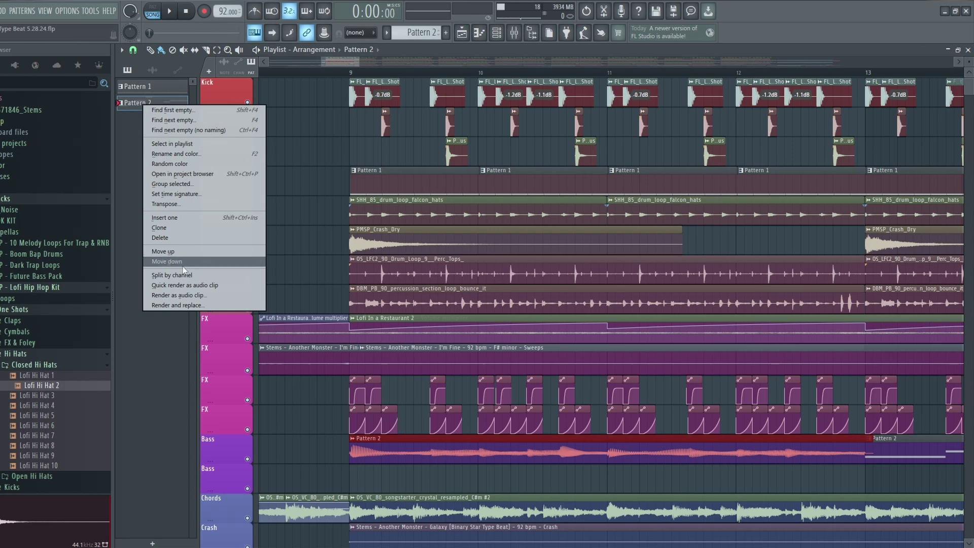
left_click(175, 285)
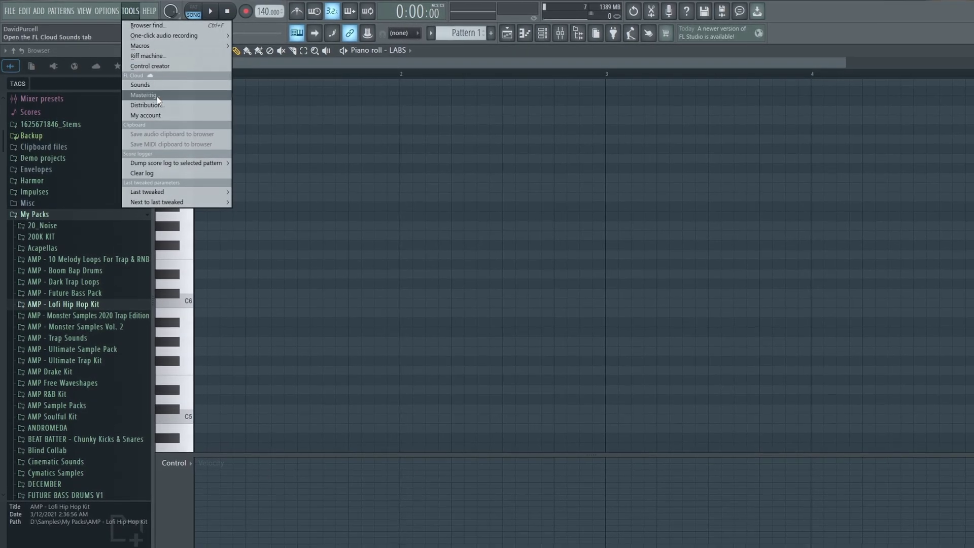
Step: Dump the recently played score log from the Tools menu into Pattern 1
mouse_move(160, 163)
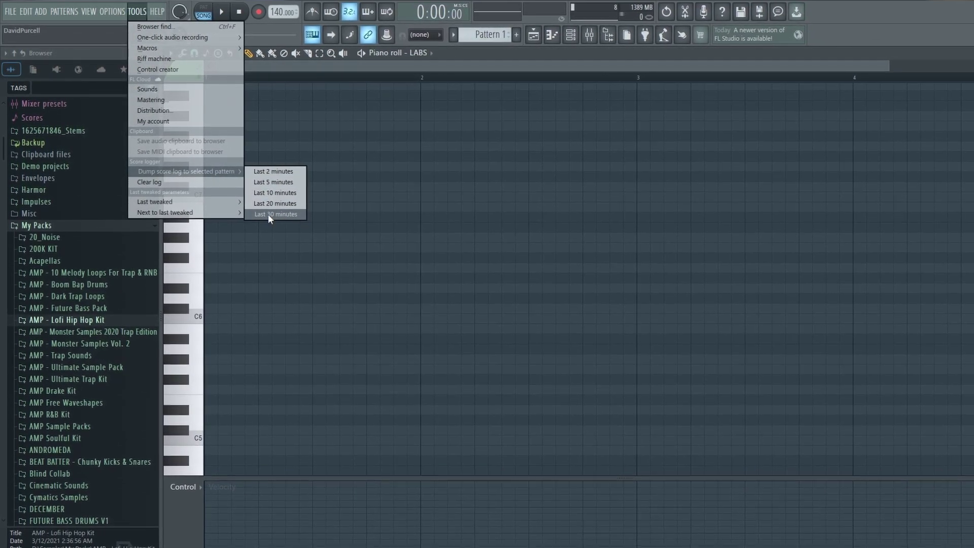
left_click(276, 186)
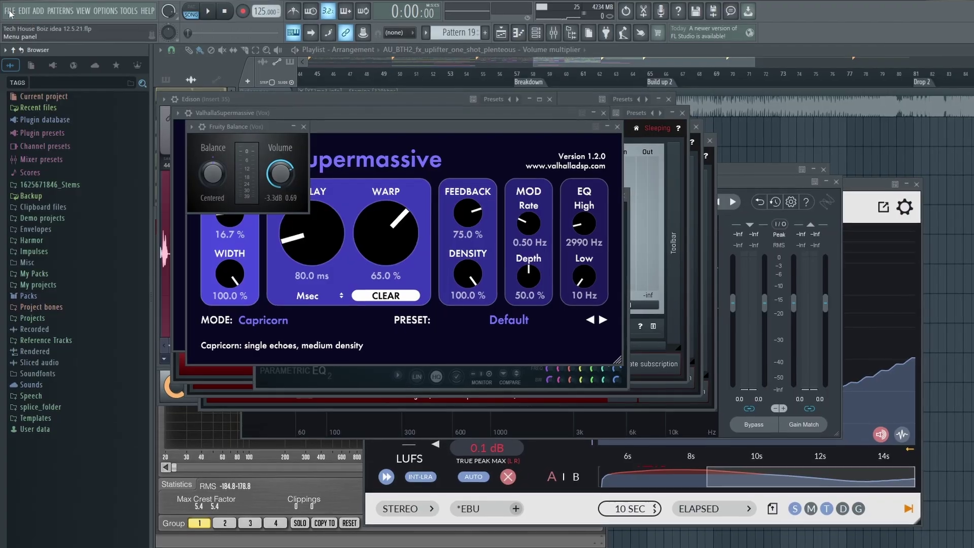
Step: Export the project from the File menu as a zipped loop package
left_click(9, 10)
mouse_move(31, 125)
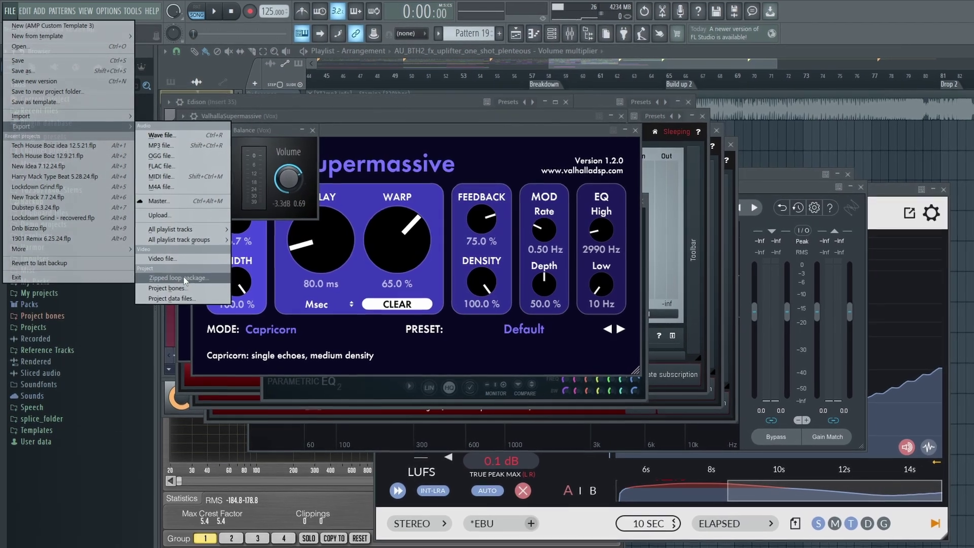
left_click(183, 276)
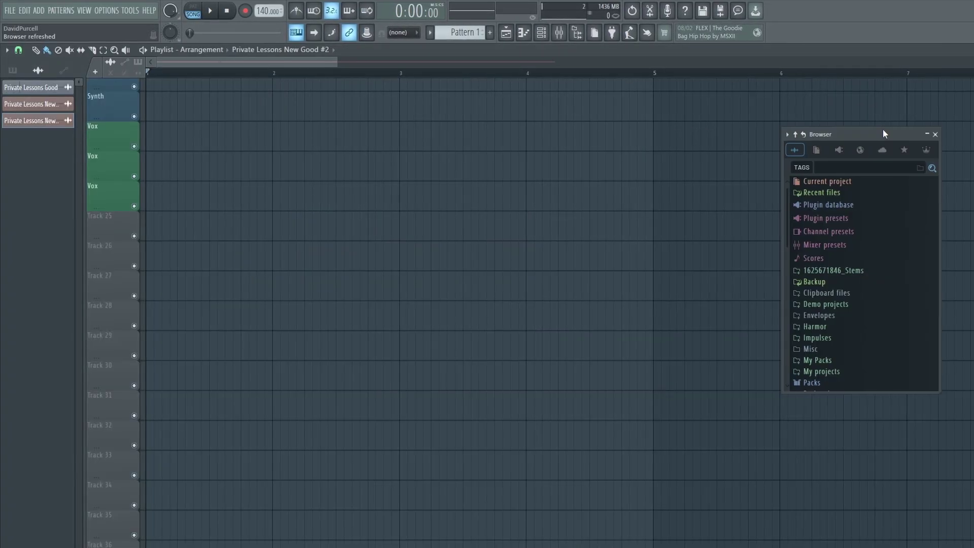
Step: Set the floating Browser to Auto-hide via its options menu
left_click(789, 134)
left_click(810, 321)
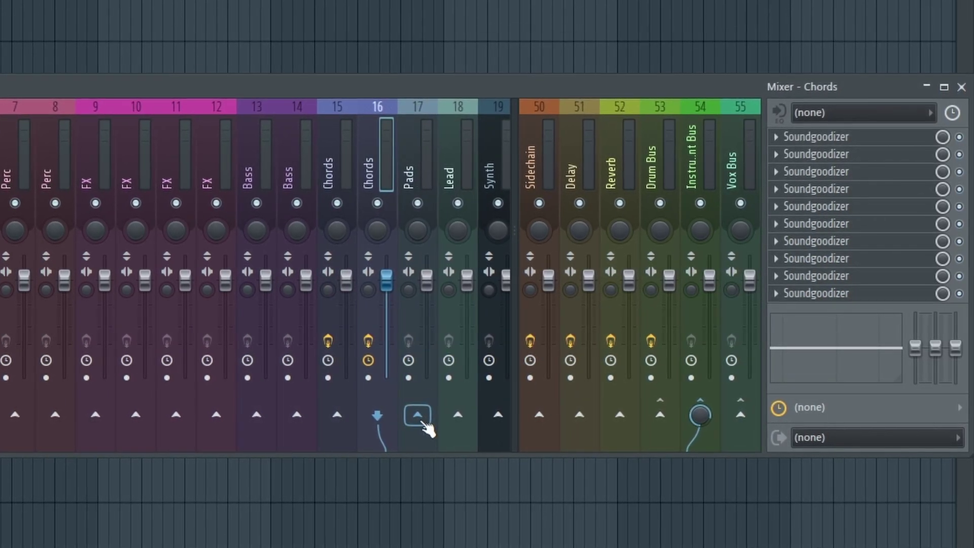
Step: Route the Chords mixer track only to Pads, then load Patcher into Synth's first slot
right_click(425, 421)
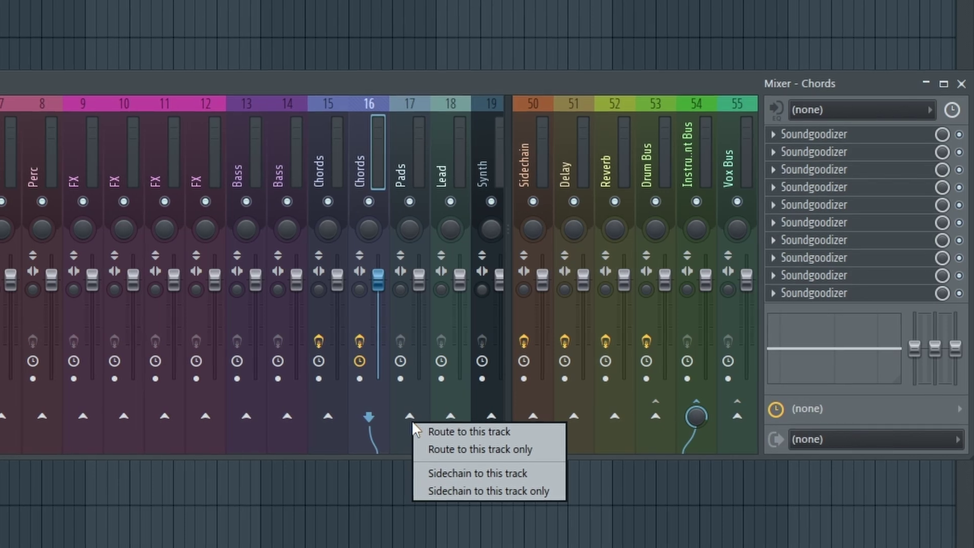
left_click(467, 453)
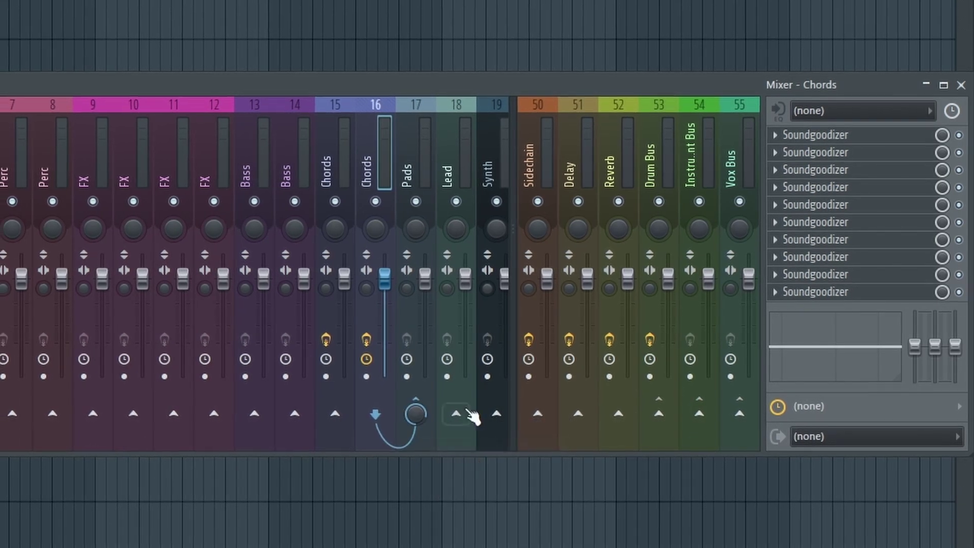
left_click(418, 172)
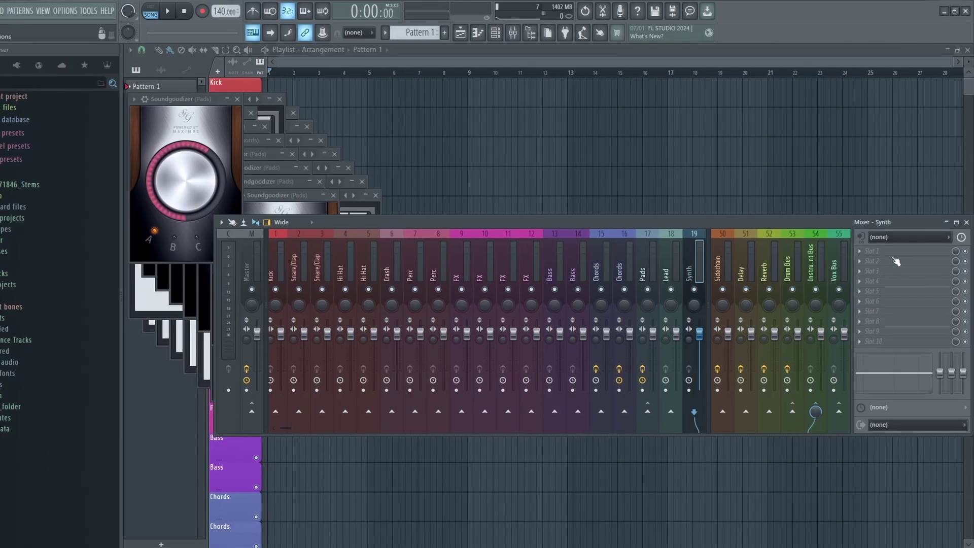
left_click(902, 252)
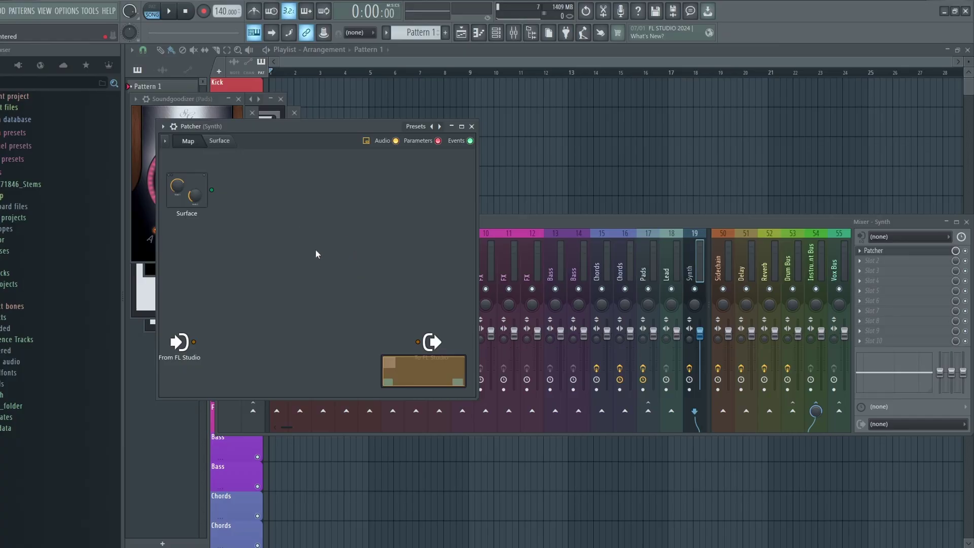
Step: Add the Surge XT plugin to the Synth track's Patcher map
right_click(294, 236)
mouse_move(319, 249)
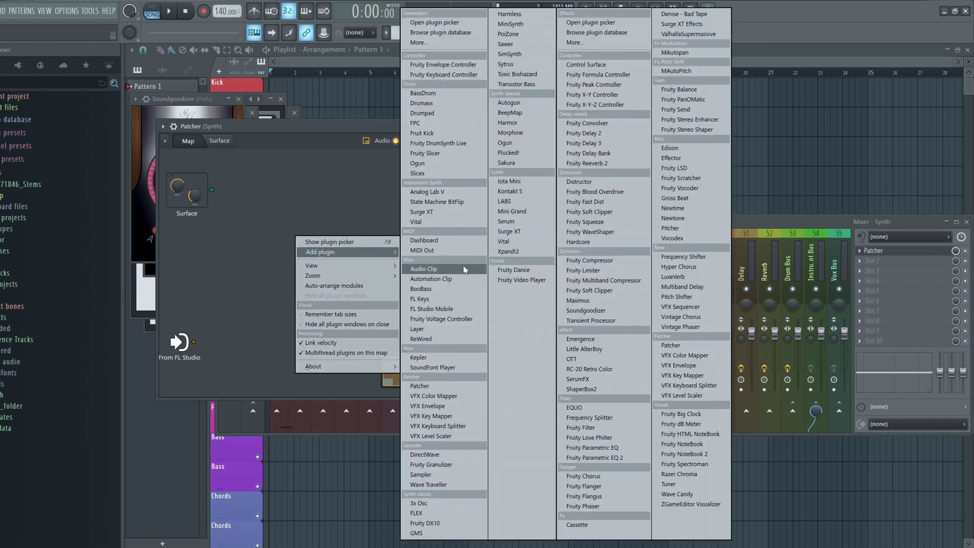
left_click(516, 232)
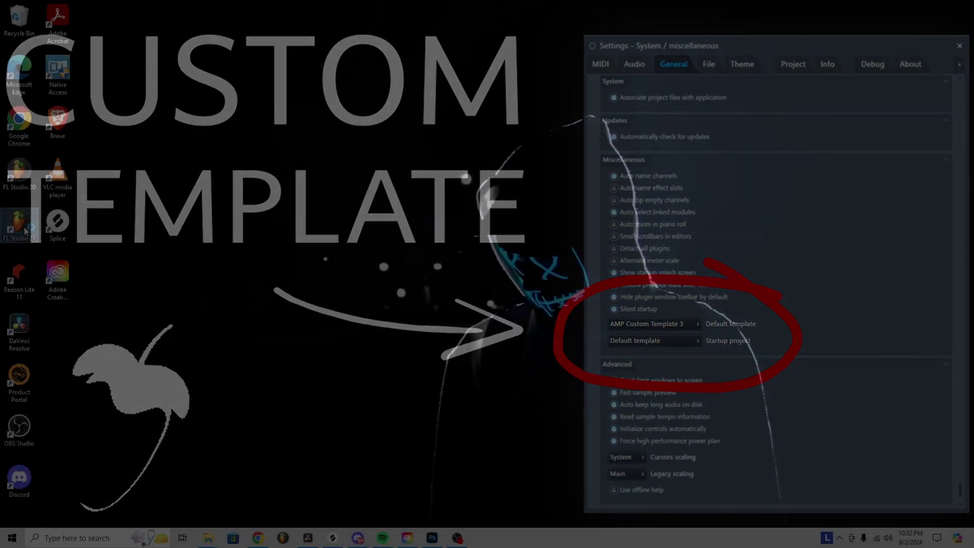
Step: Launch FL Studio into the AMP Custom Template 3 project and view its preloaded mixer
double_click(25, 231)
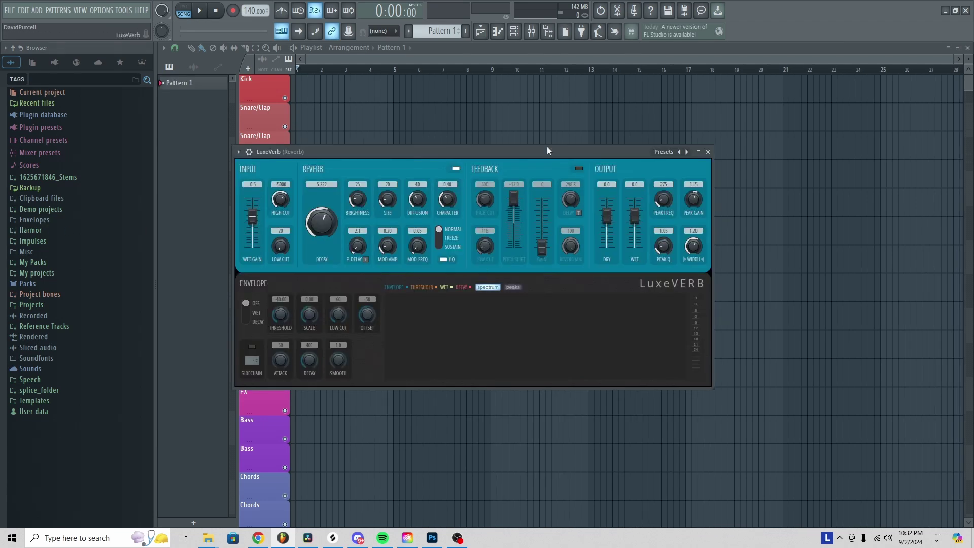
left_click(532, 37)
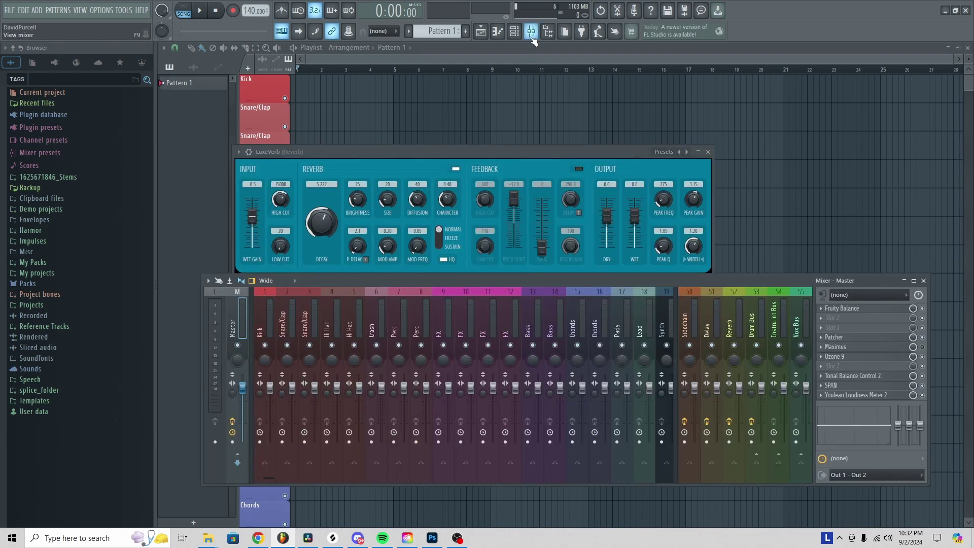